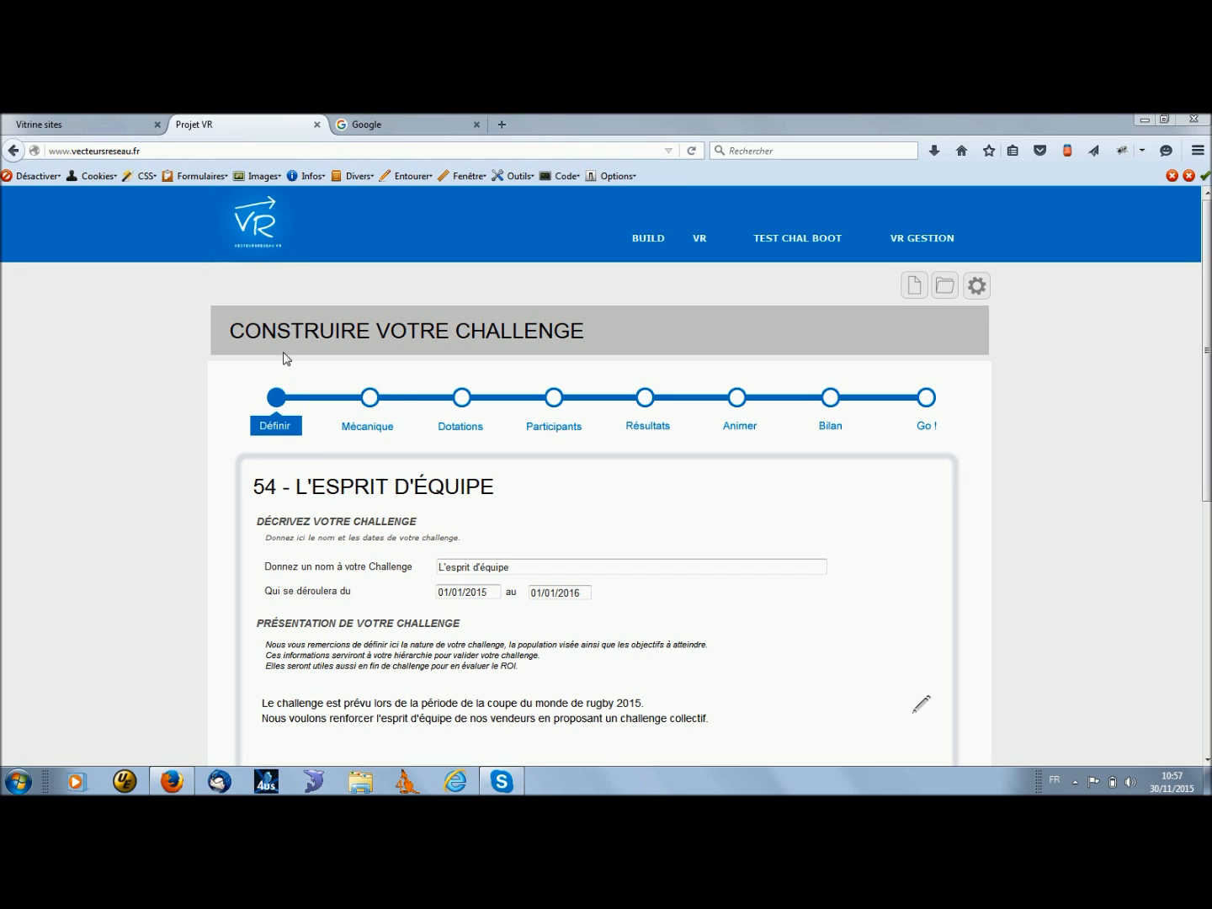
- Review the challenge's name, dates and presentation in the Définir stage and its ranking and points questions in the Mécanique stage
left_click(447, 430)
left_click(540, 566)
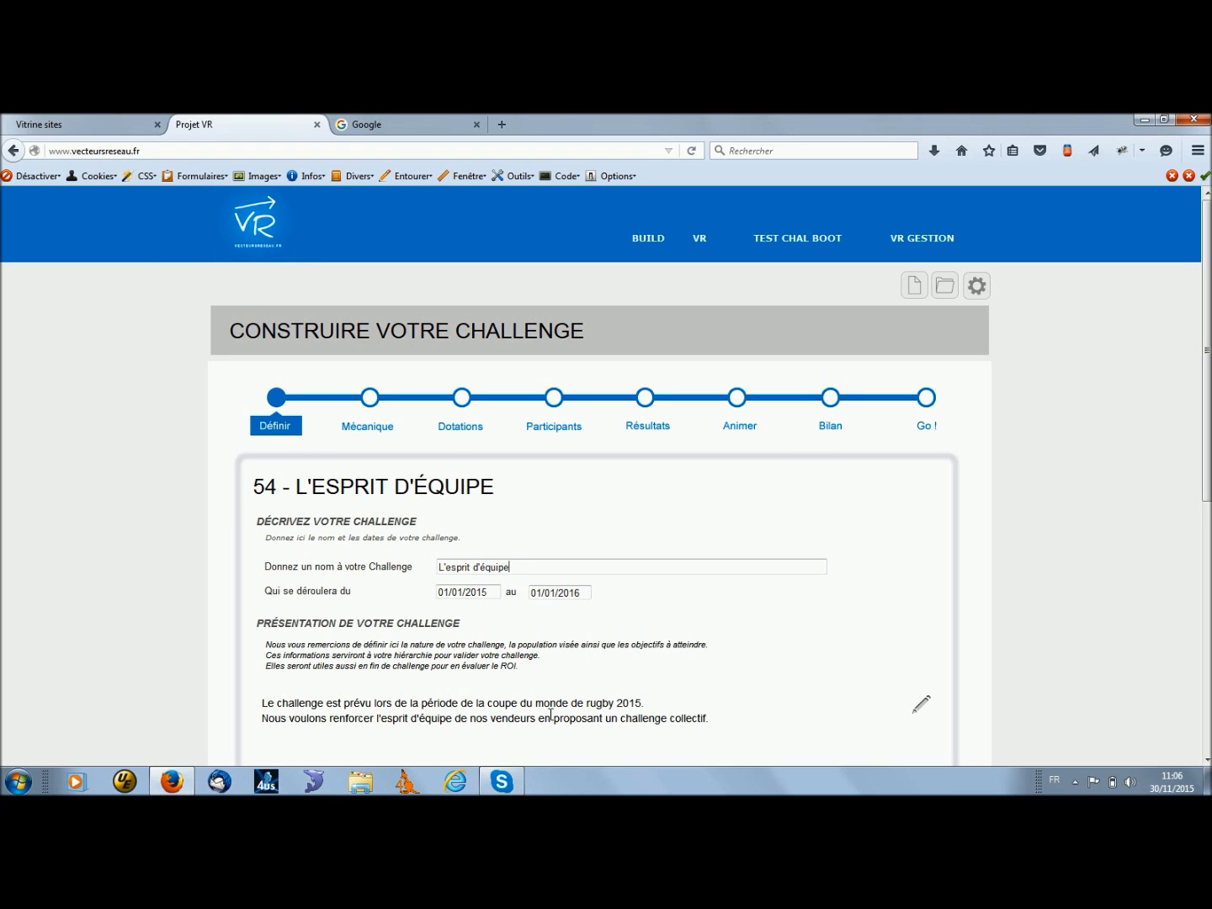
scroll(578, 678, "down", 3)
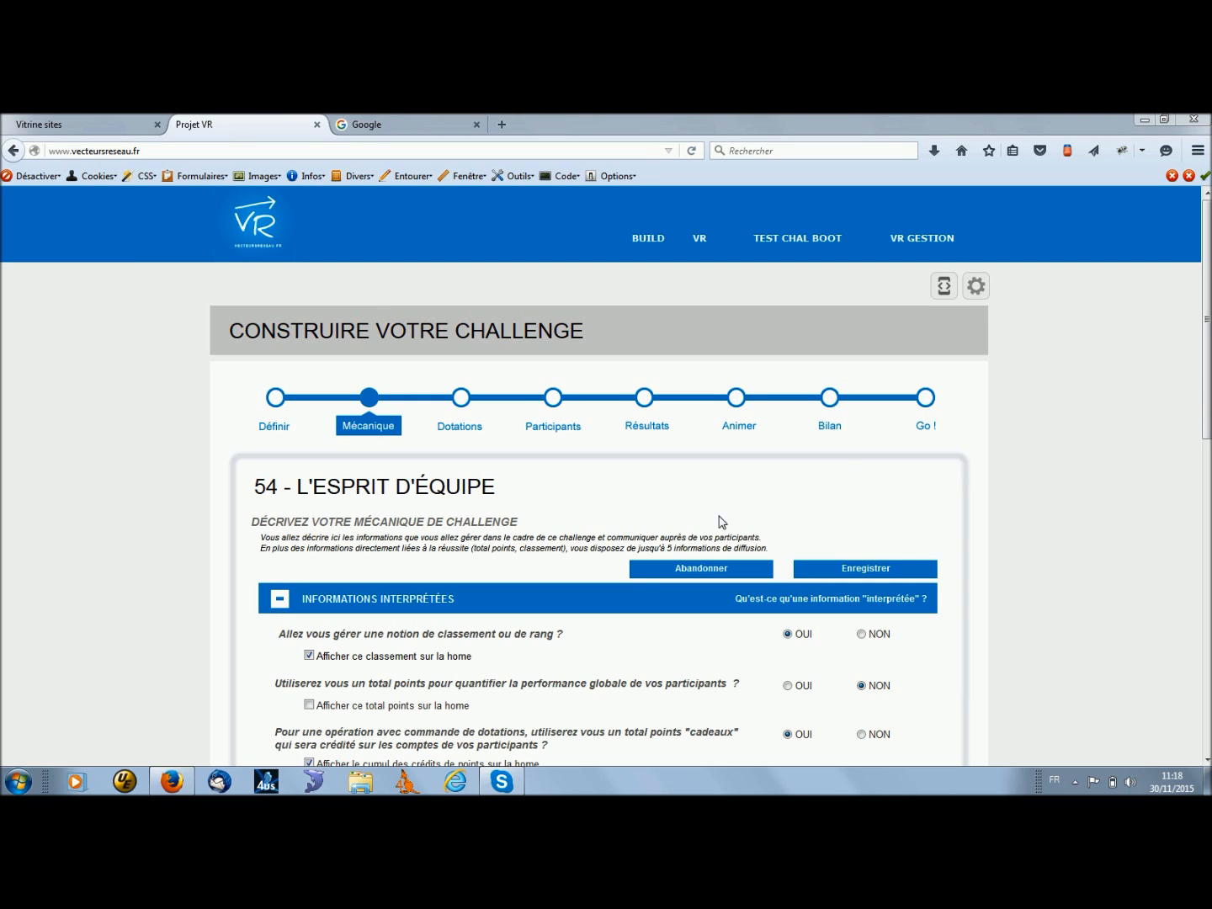
scroll(1208, 420, "down", 1)
left_click_drag(1209, 420, 1201, 354)
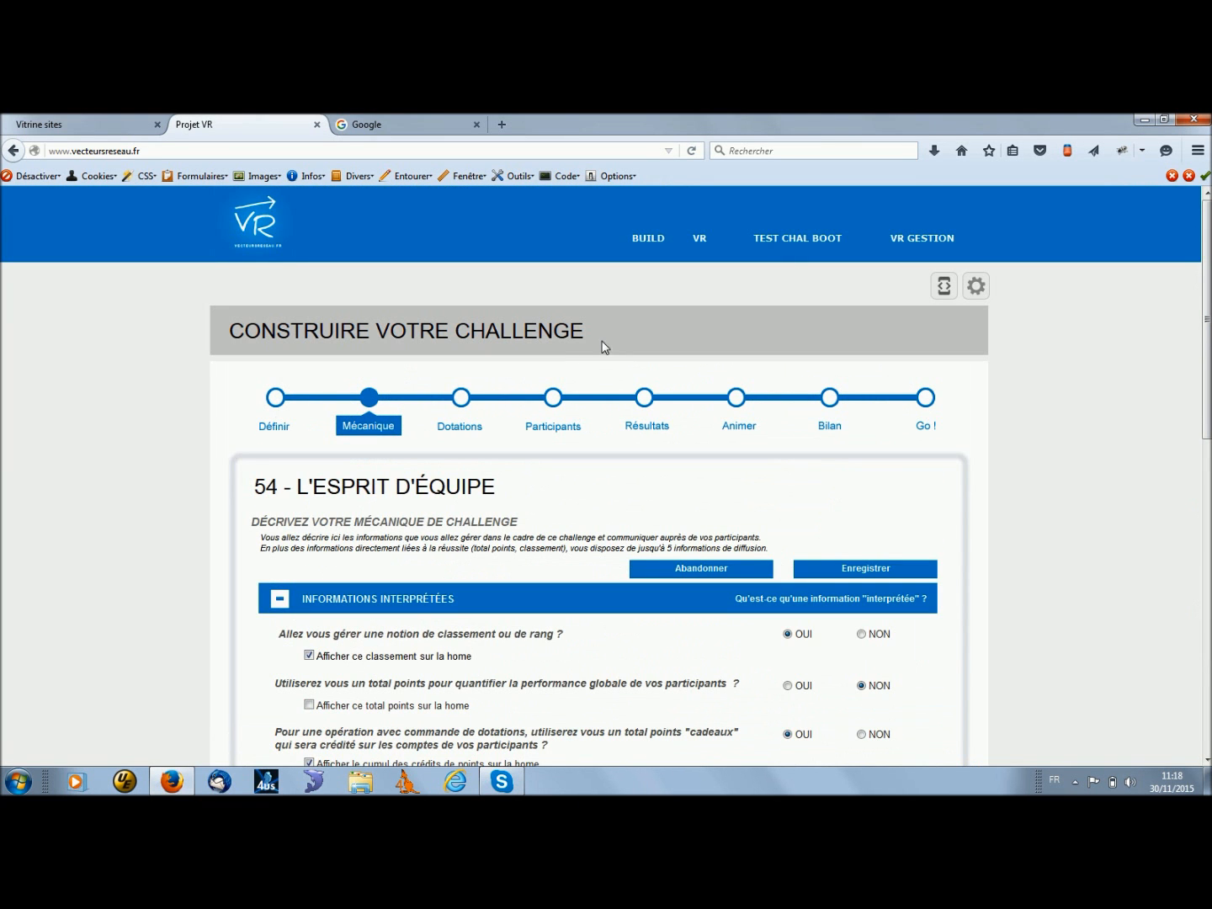
- Go to the Dotations stage and examine the available reward types for the challenge
left_click(462, 399)
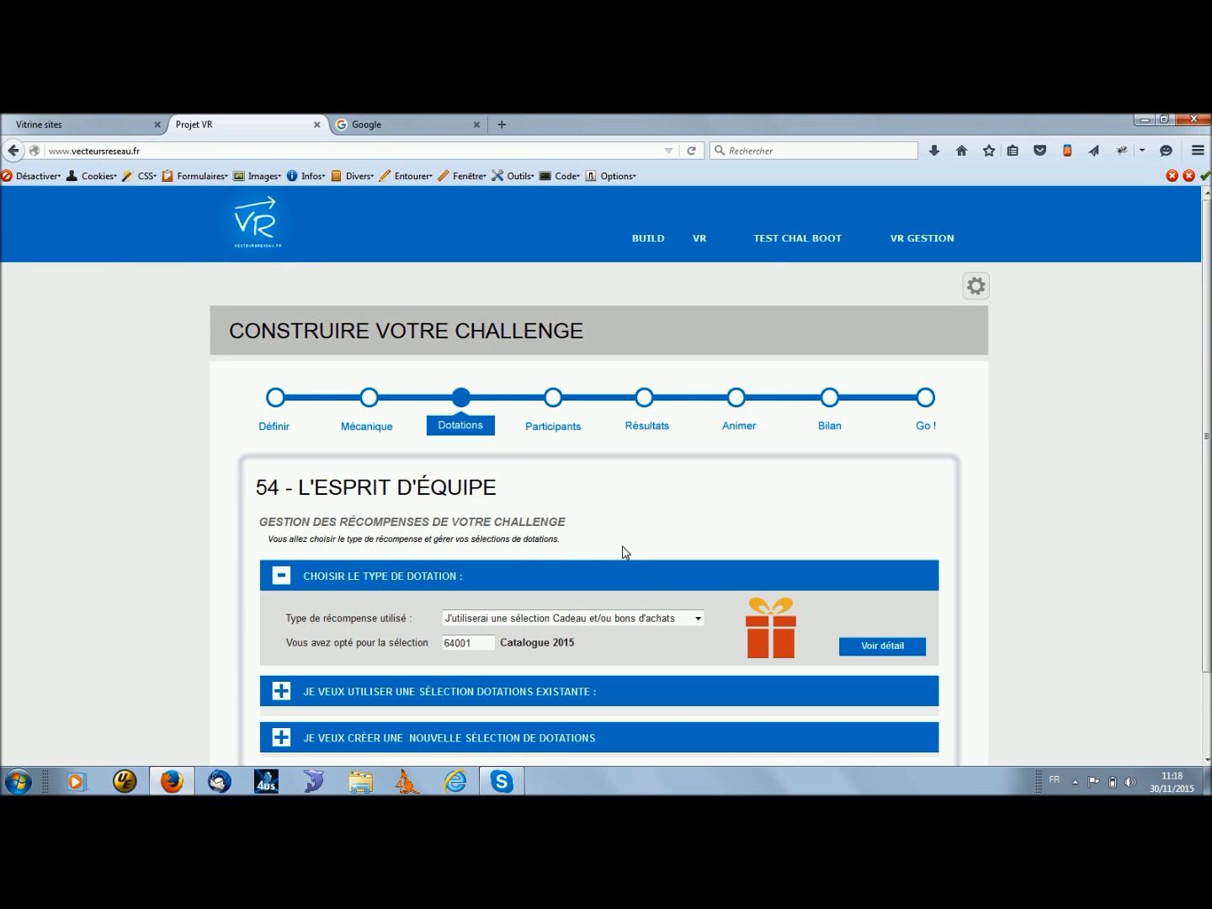
left_click(694, 618)
left_click(695, 620)
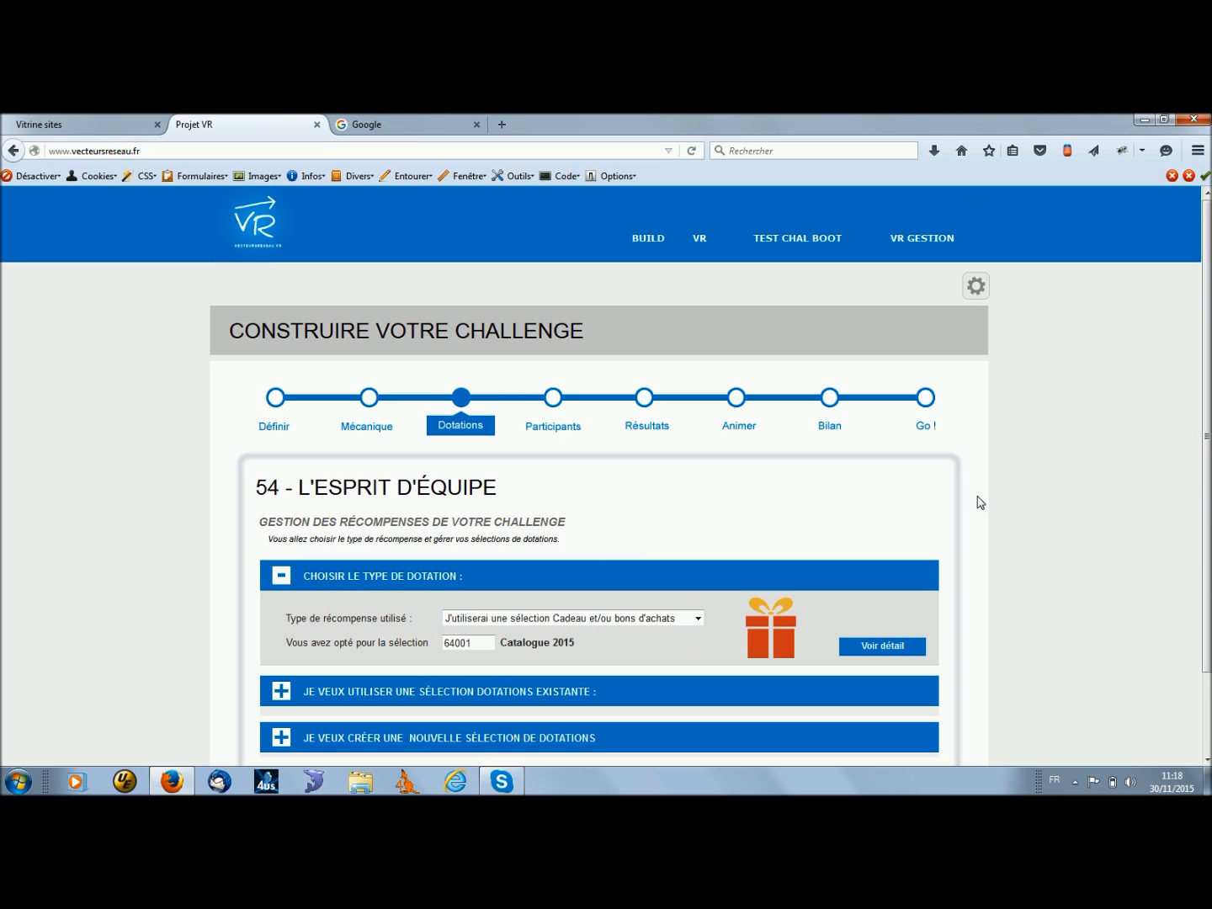
left_click(698, 619)
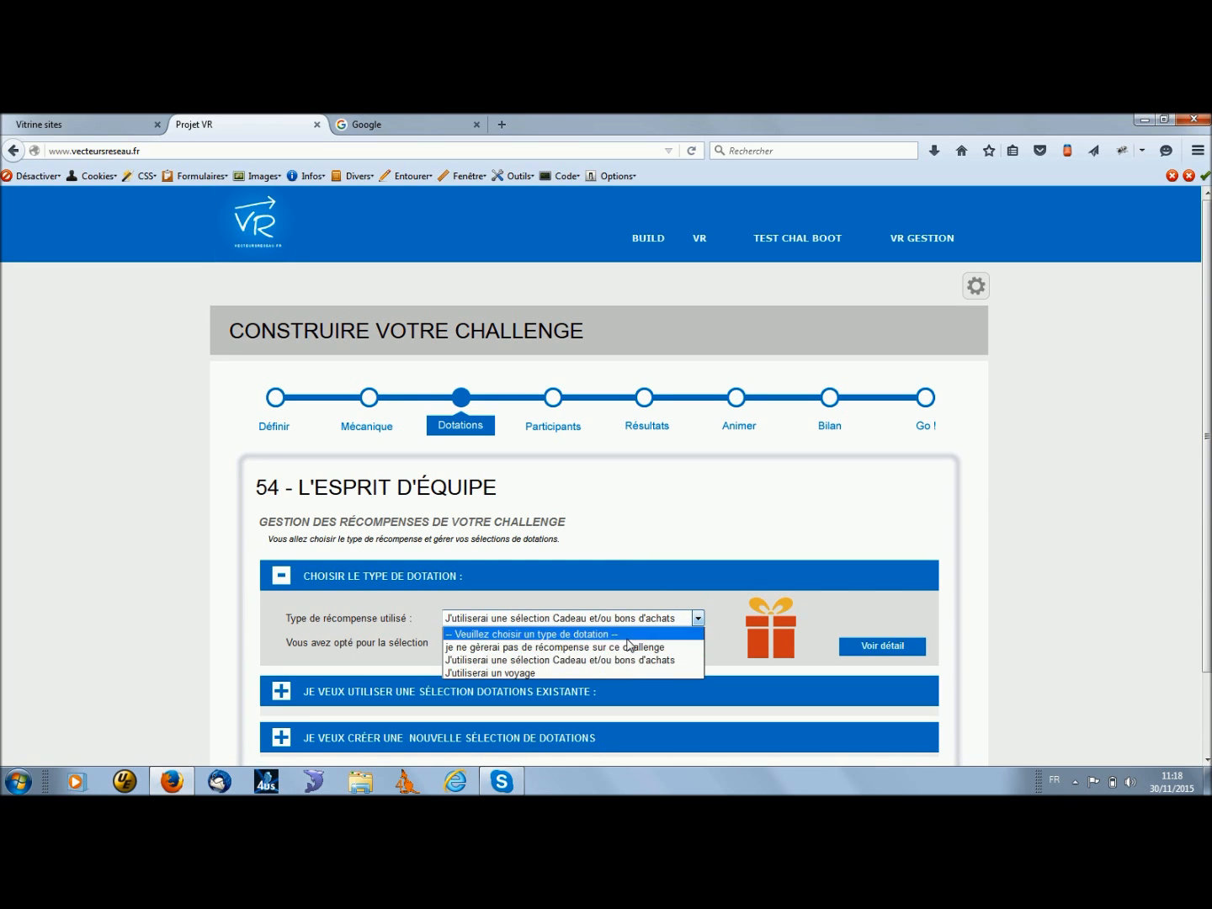
left_click_drag(1207, 534, 1208, 701)
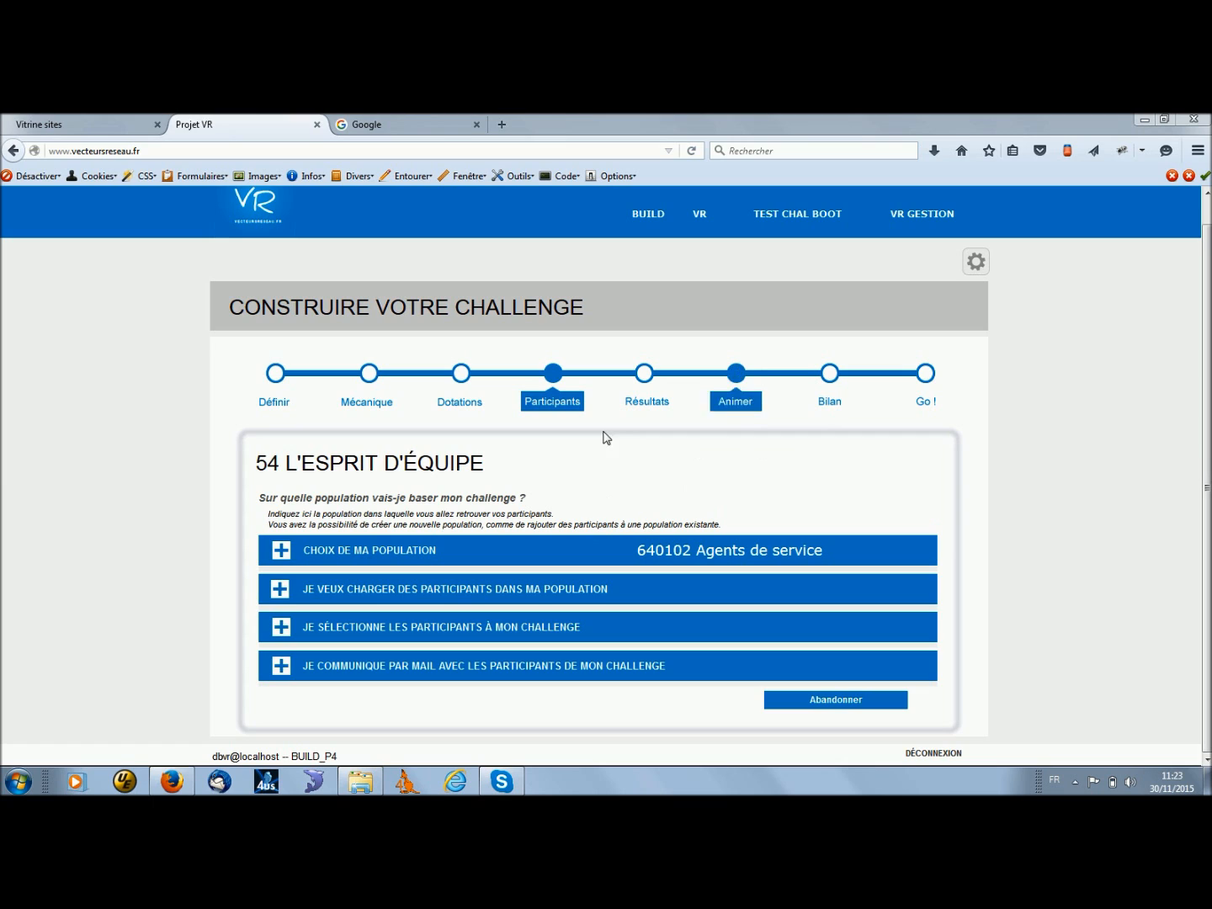
- Examine the Participants options for using an existing population and for creating a new one
left_click(280, 551)
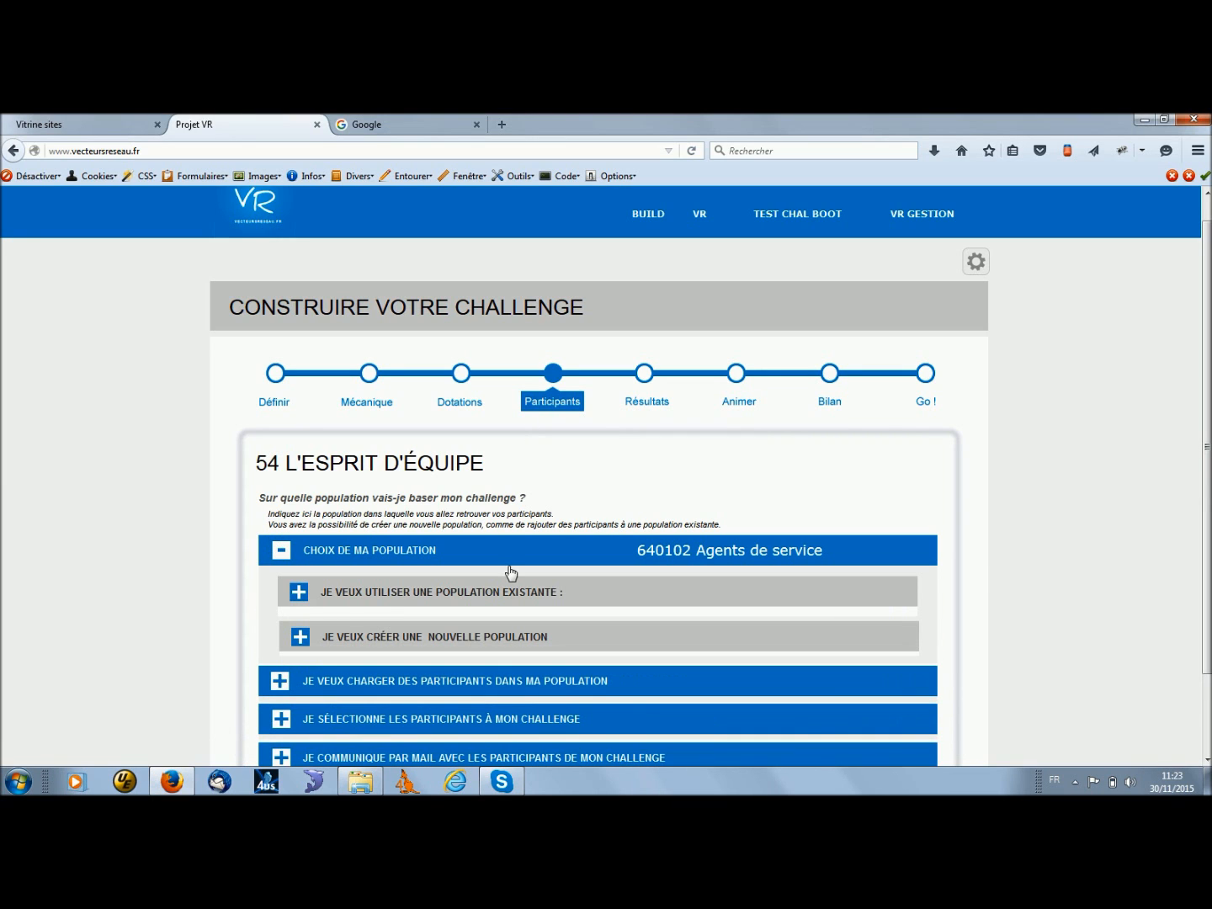
left_click(298, 594)
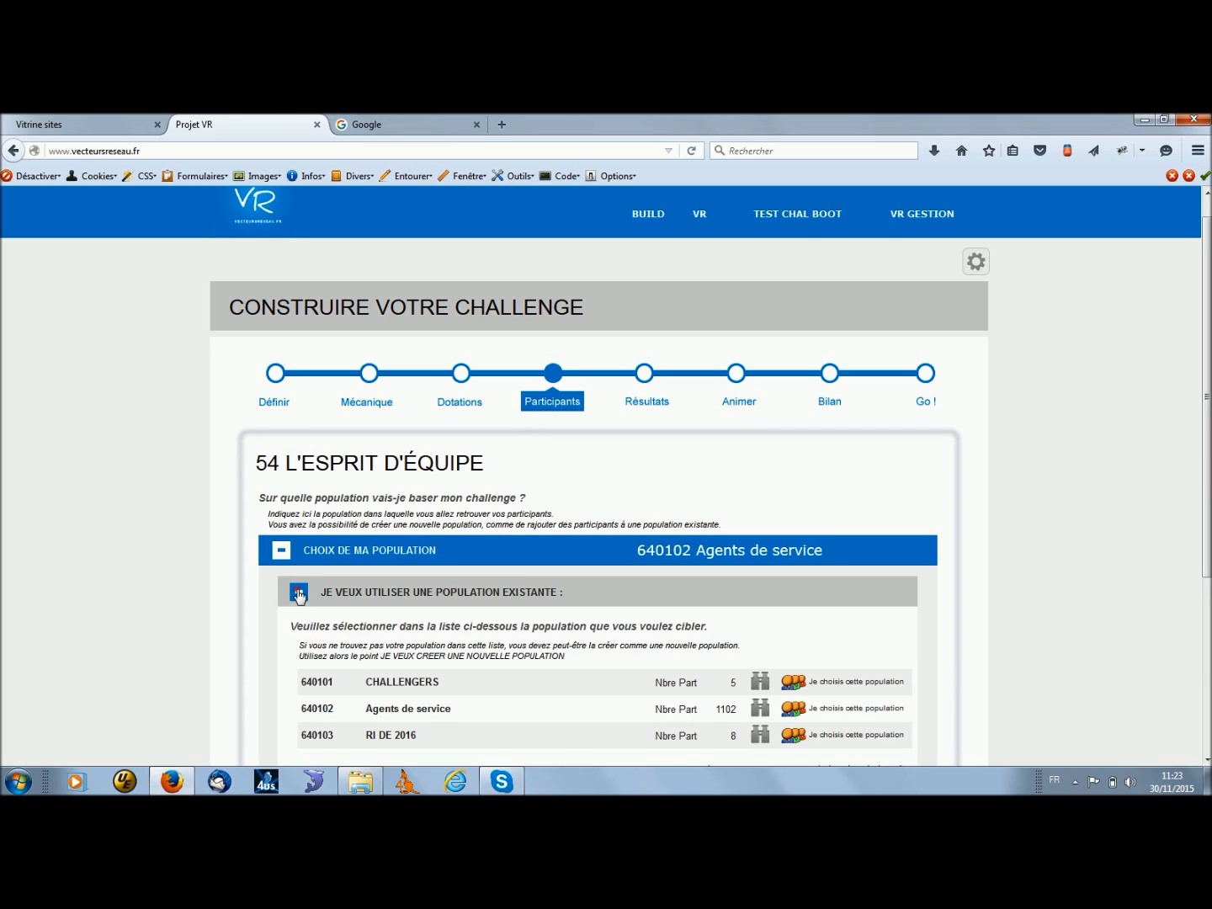
left_click(298, 594)
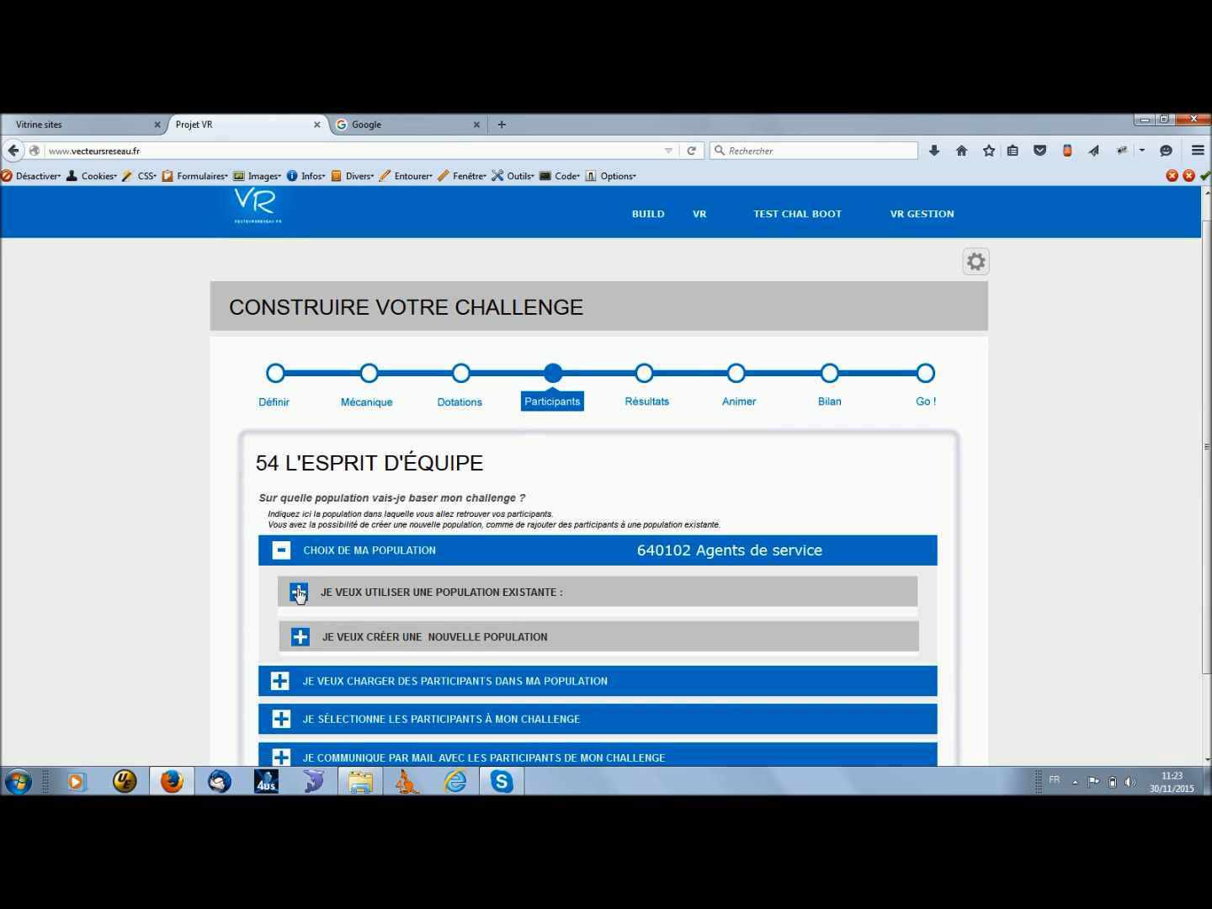
left_click(299, 637)
scroll(501, 635, "down", 2)
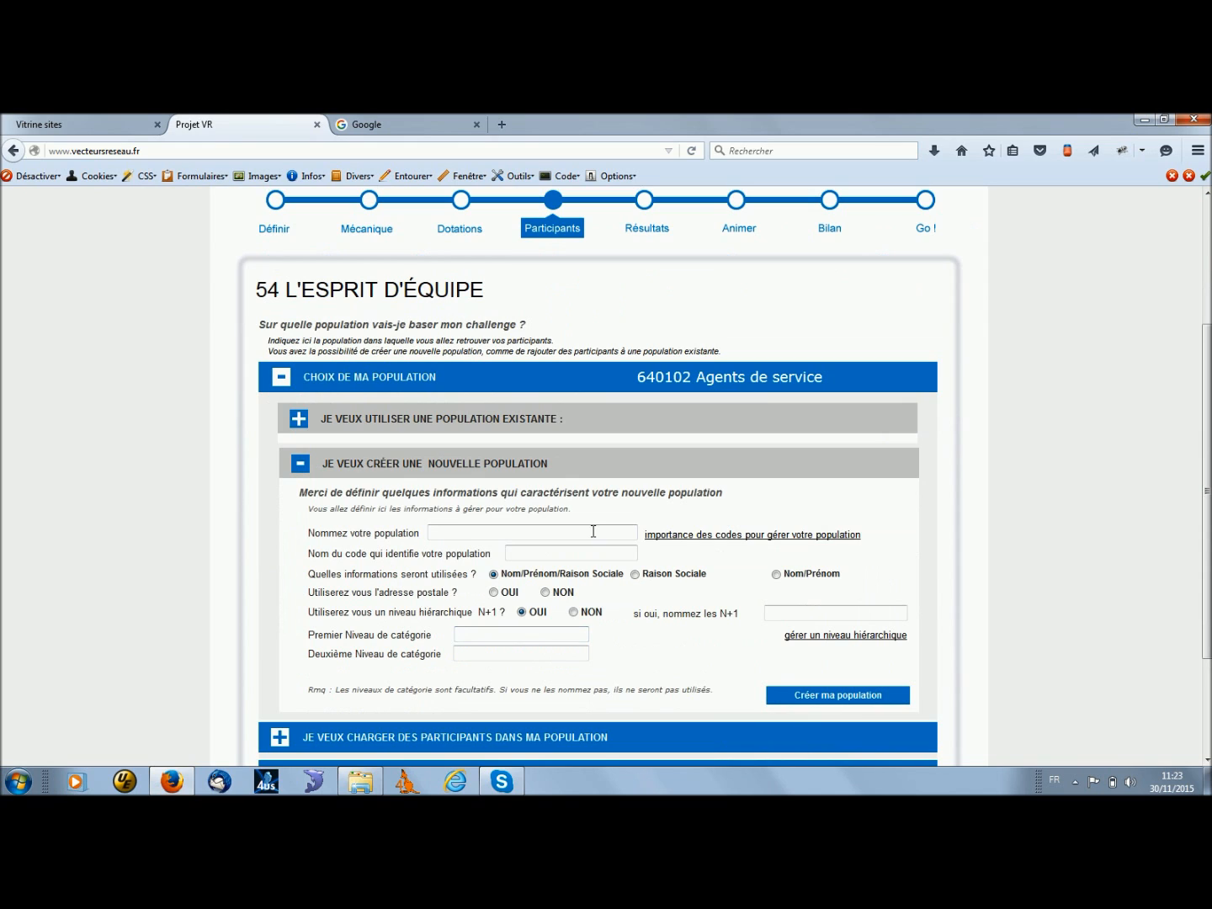
left_click(299, 465)
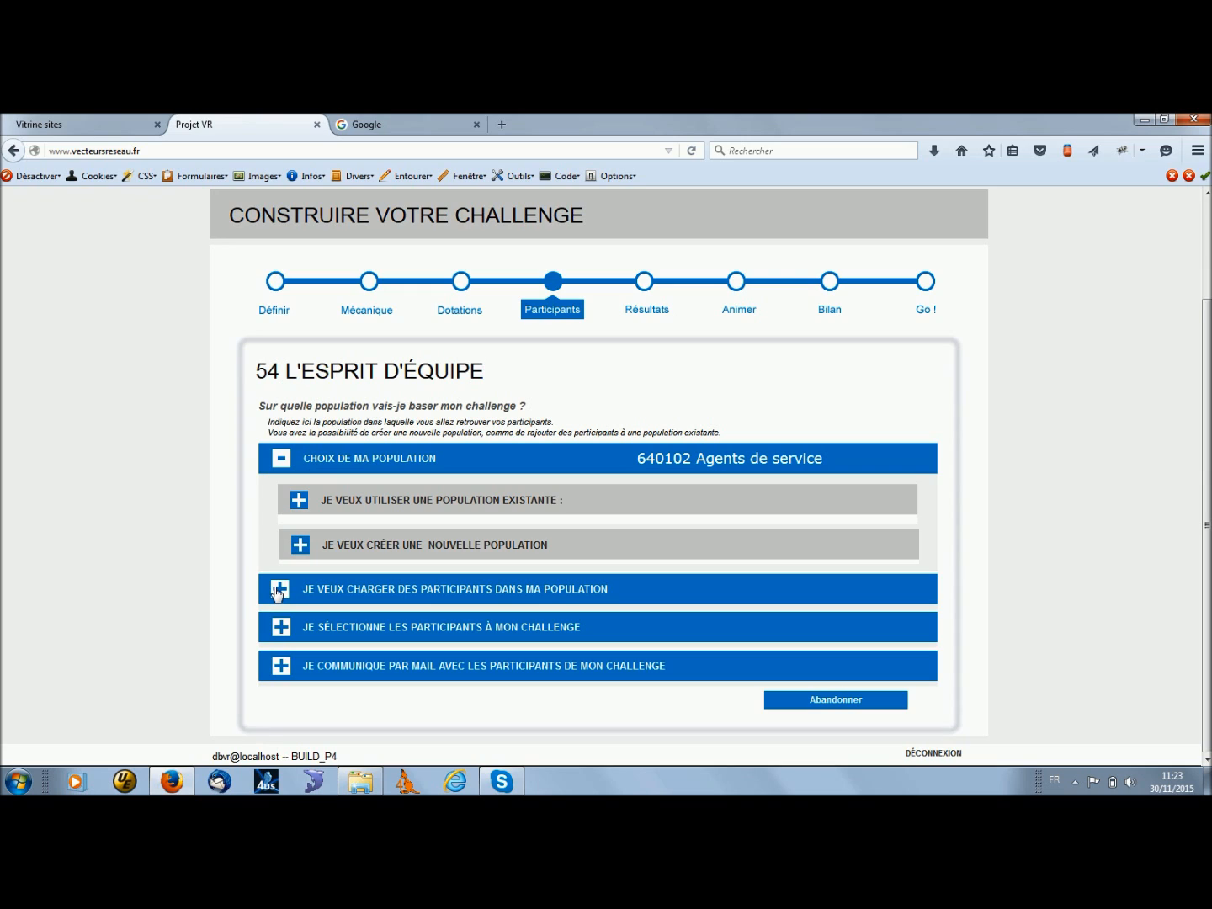
- Examine the sections for loading participants into the population and for communicating with them by mail
left_click(276, 591)
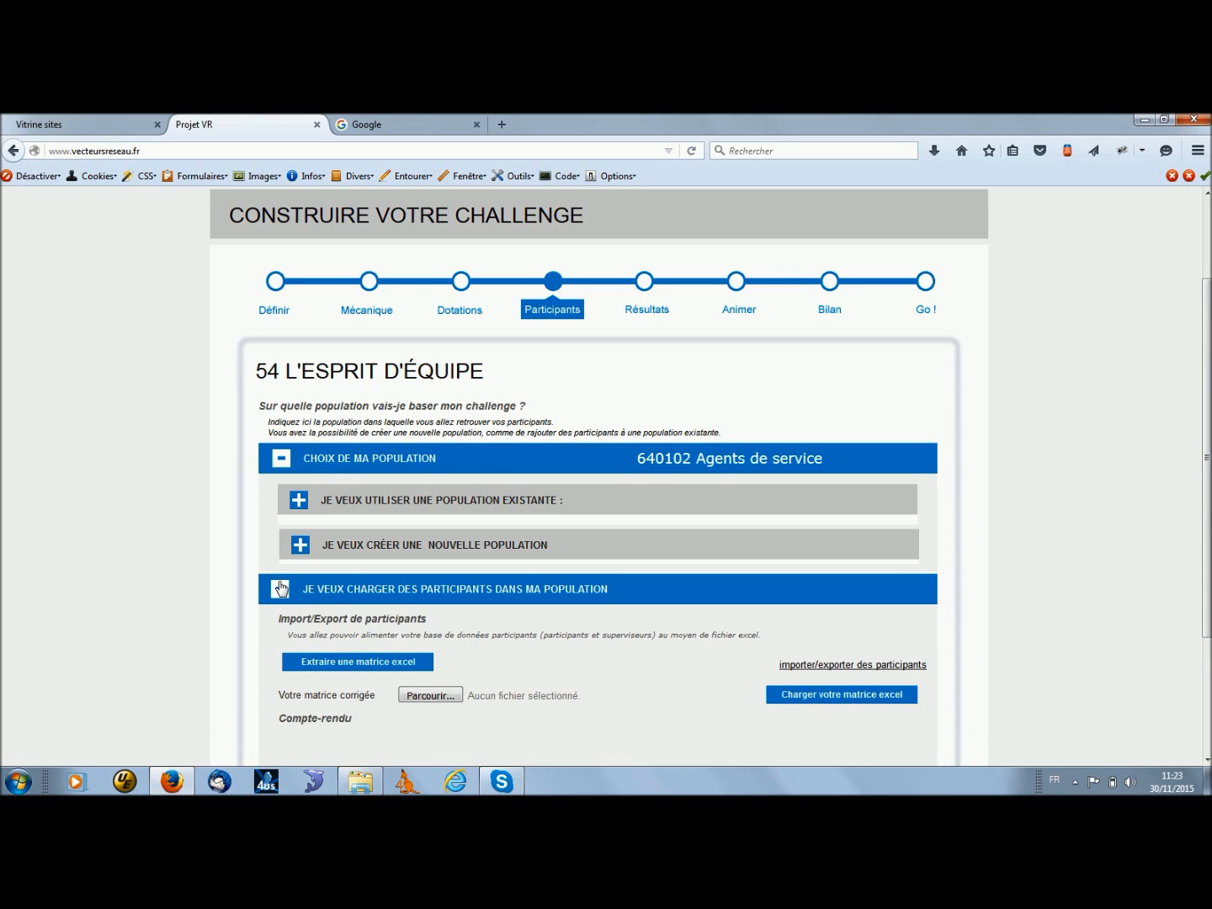
left_click(279, 589)
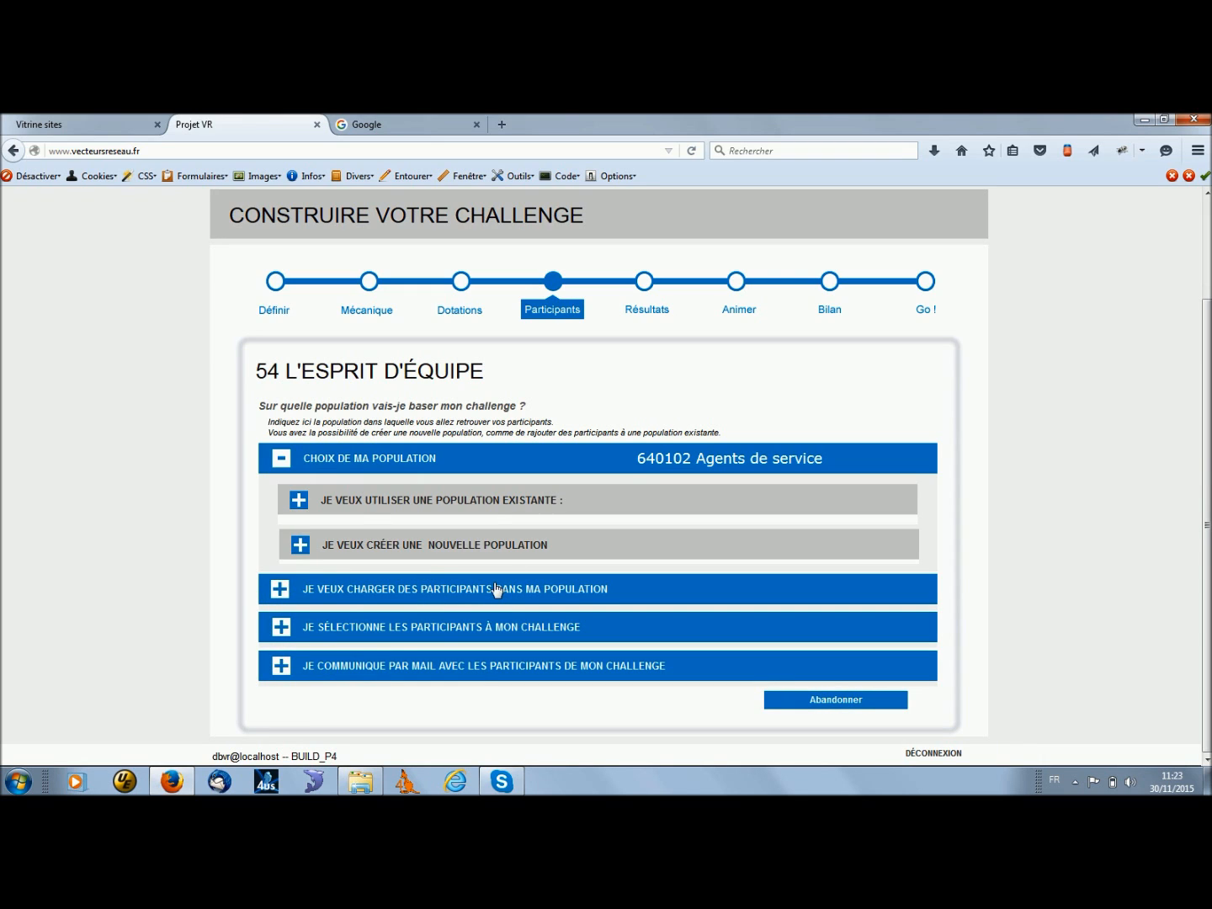
left_click(281, 668)
scroll(470, 629, "down", 3)
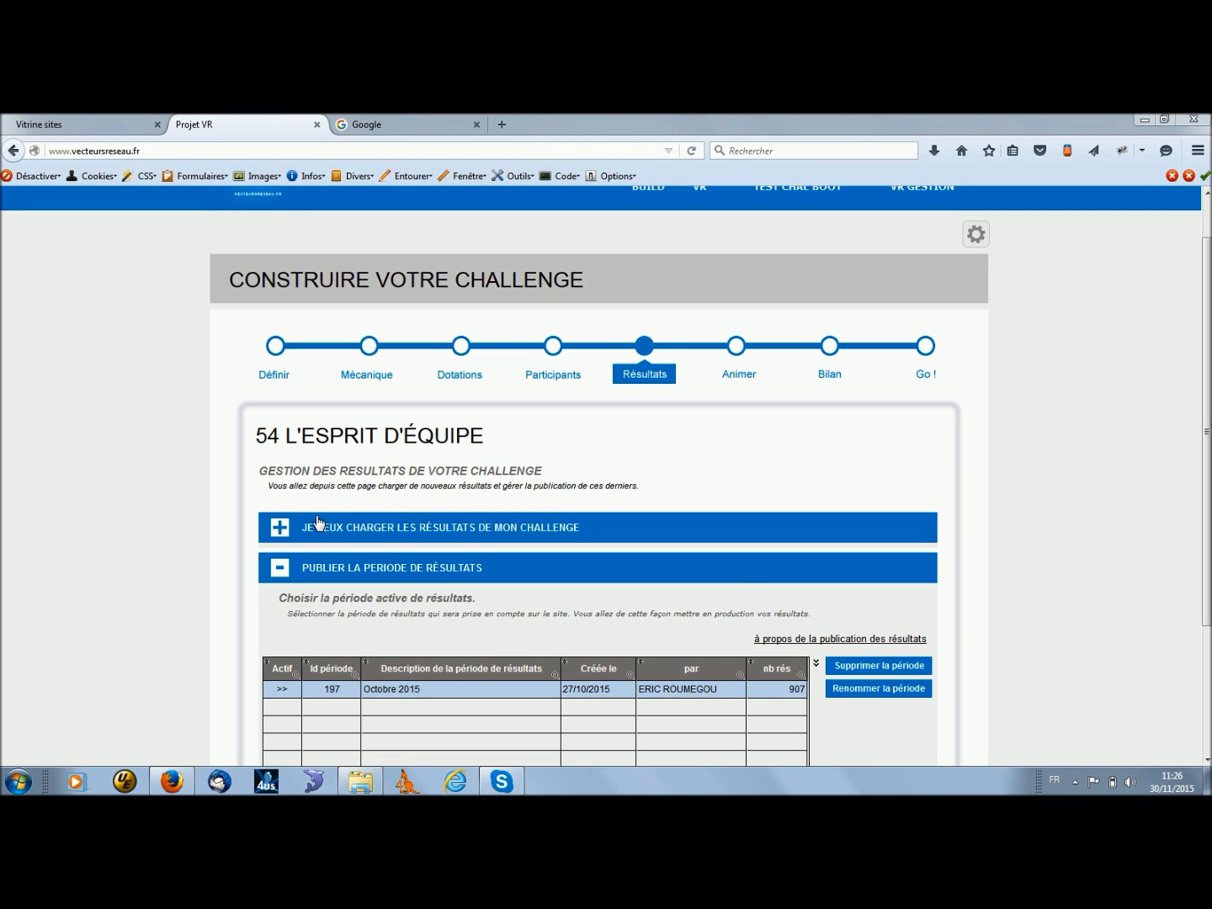
- Examine the options for loading the challenge results from an Excel matrix
left_click(284, 531)
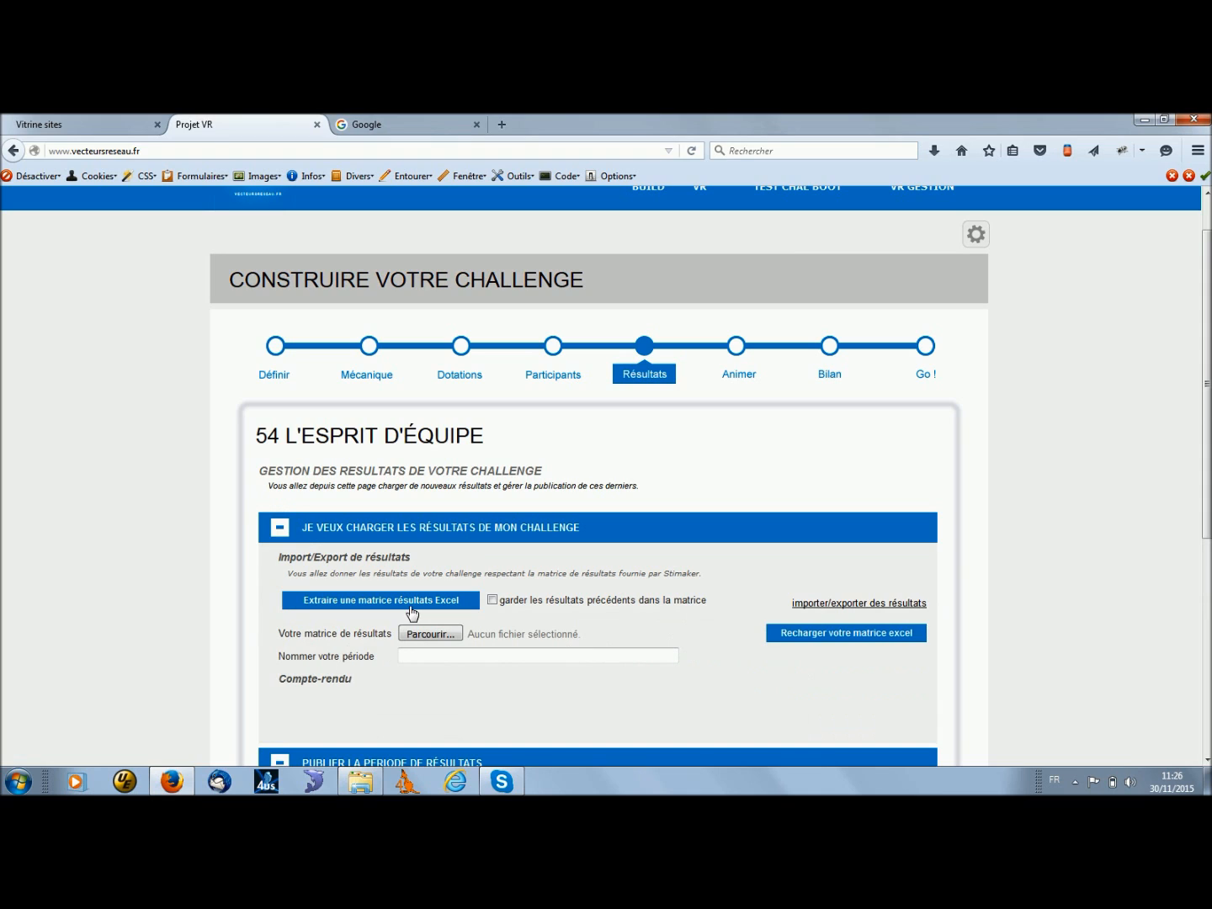
left_click(280, 527)
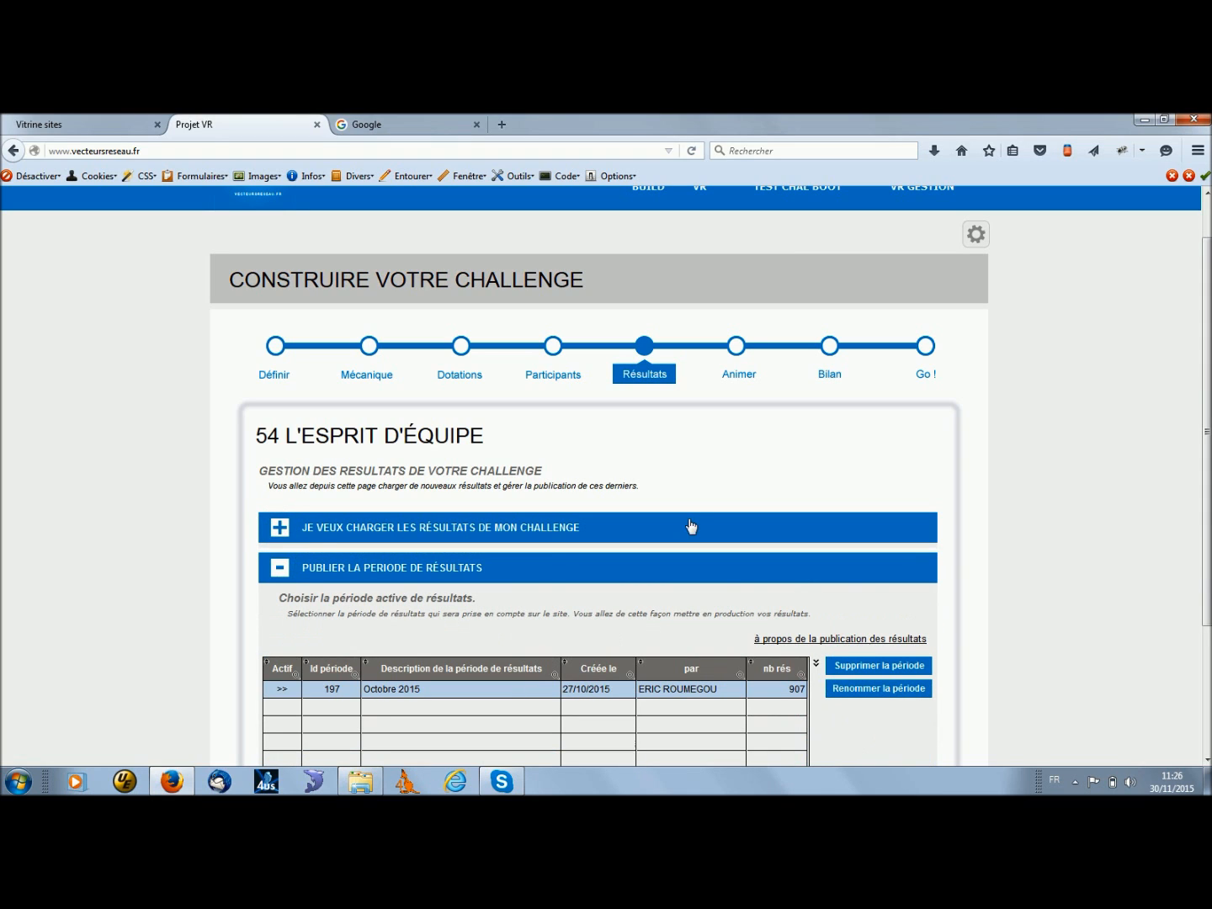
- Go to the Animer stage and review the image and édito block settings in the home page customisation
left_click(734, 347)
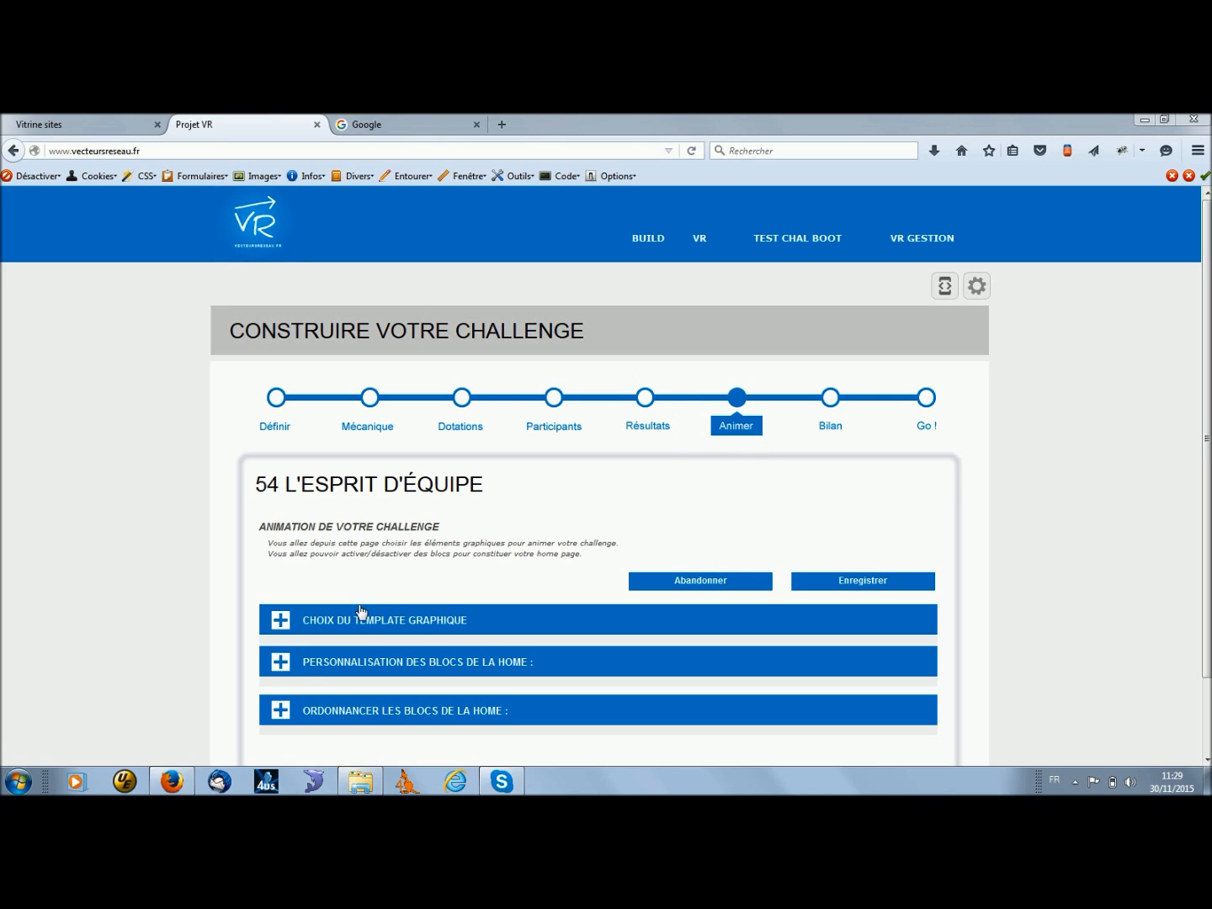
left_click(279, 663)
scroll(584, 592, "down", 5)
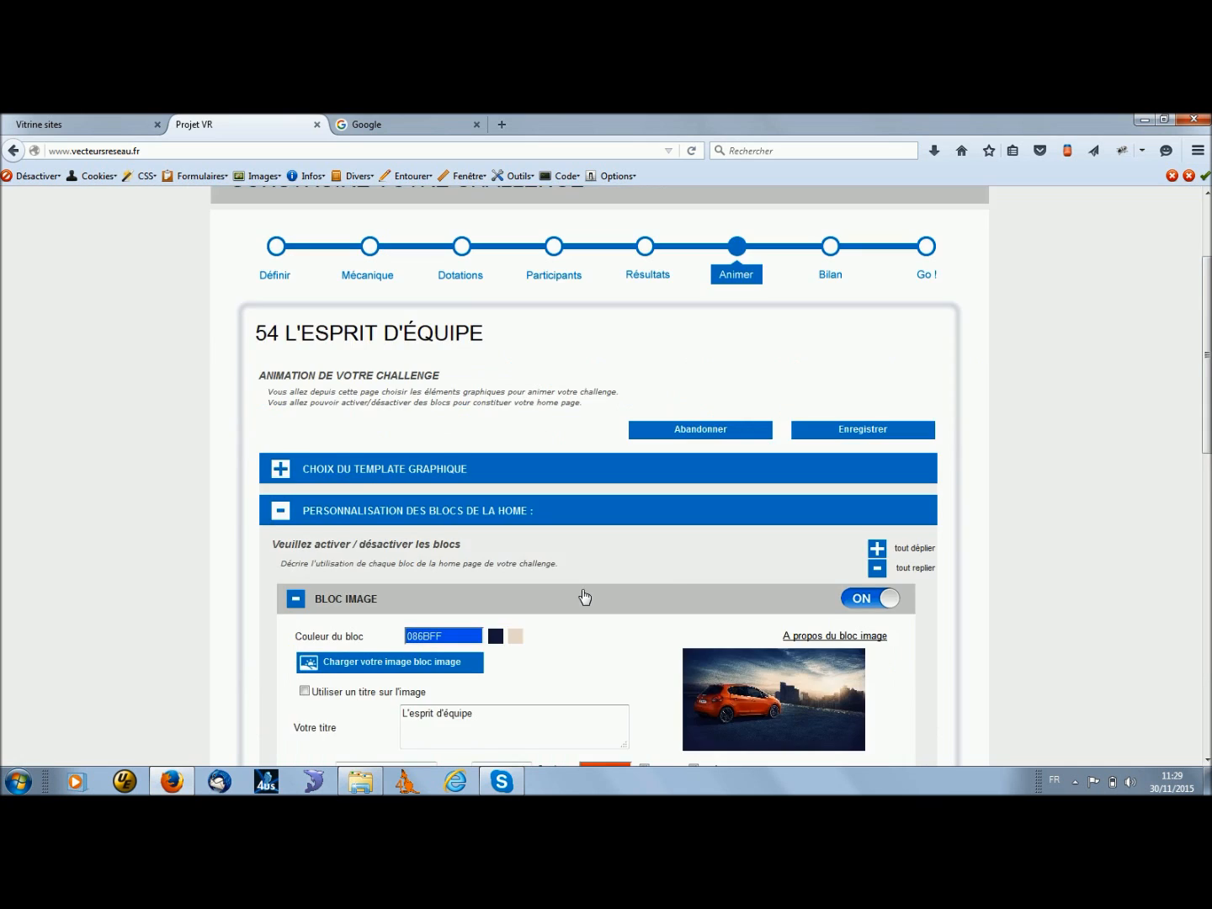
scroll(669, 557, "down", 3)
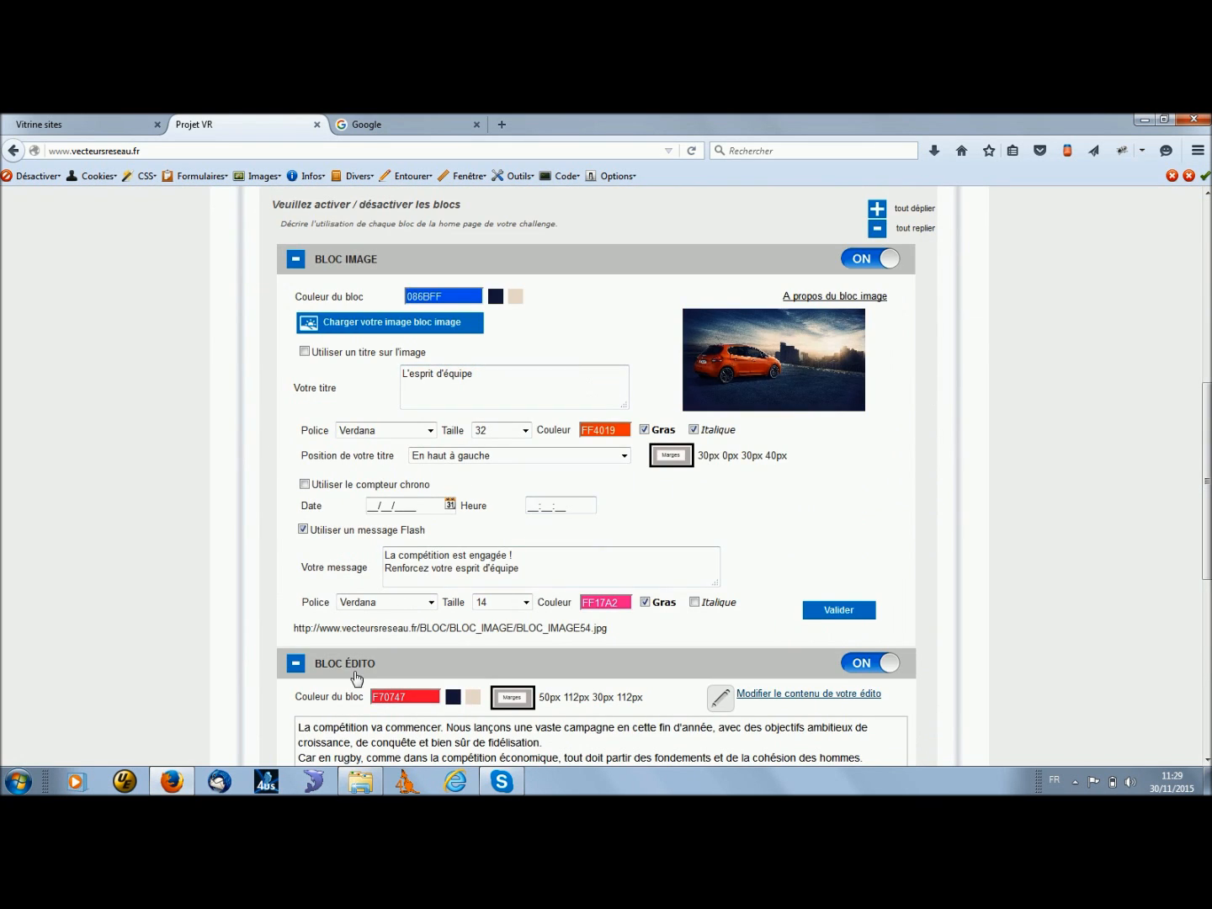
scroll(336, 623, "down", 3)
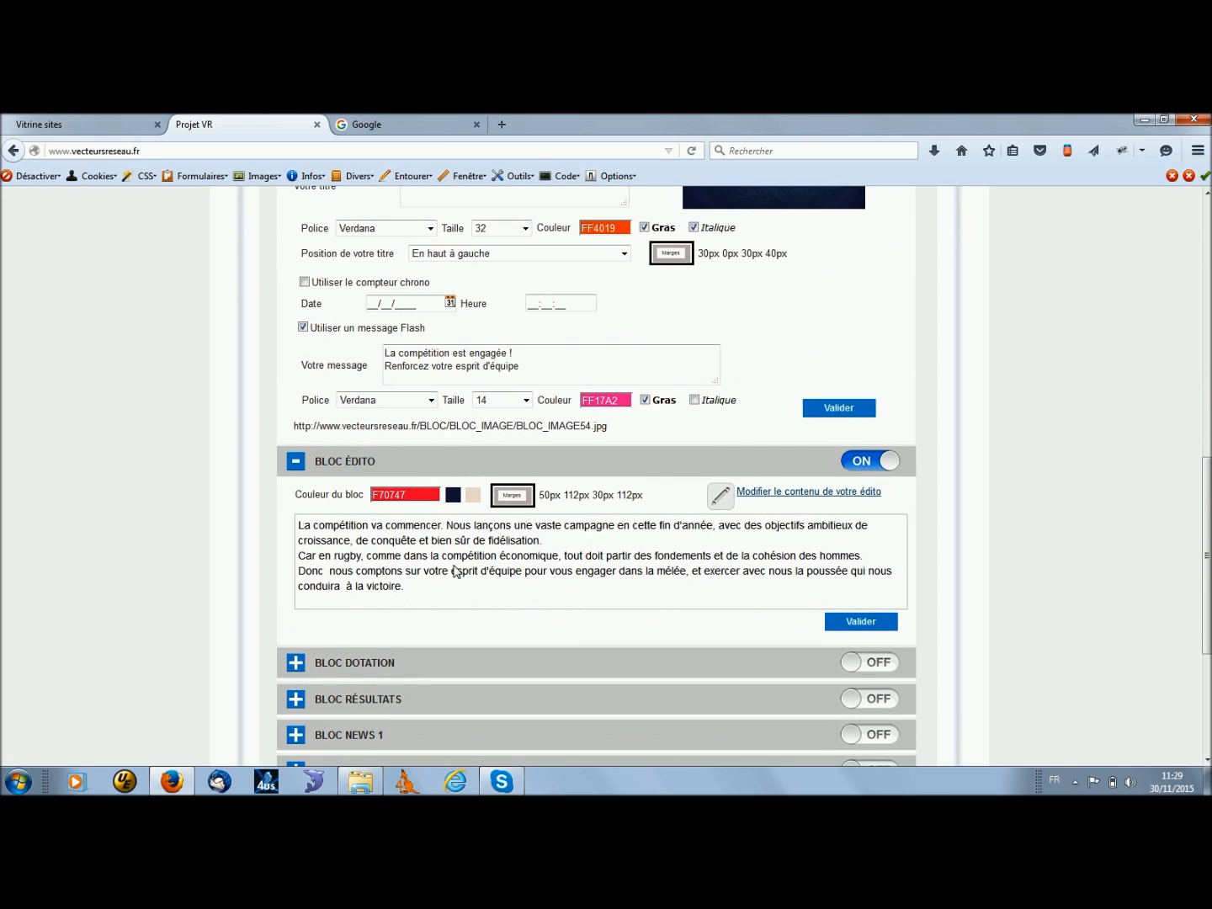
scroll(430, 601, "down", 3)
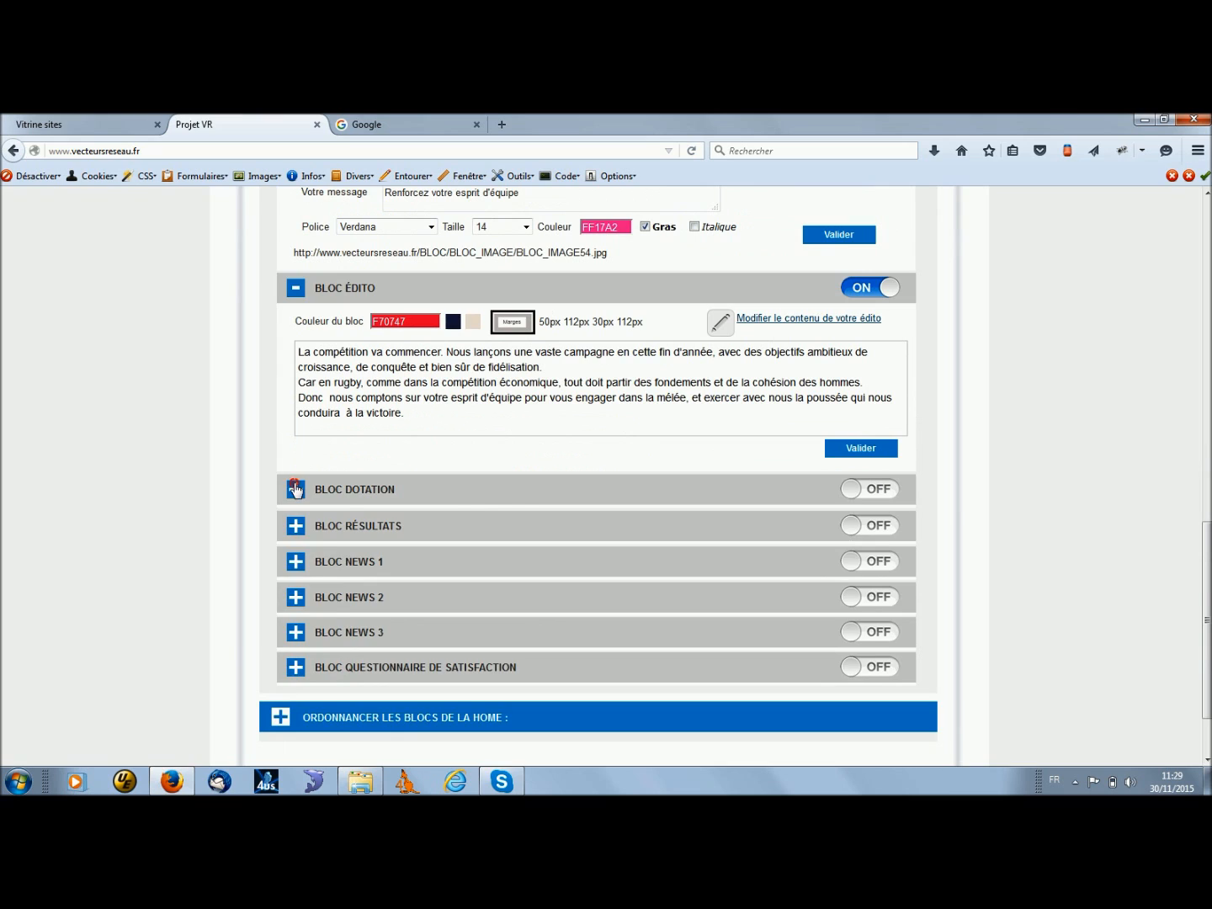
- Examine the settings of the Dotation block and the Résultats block
left_click(296, 489)
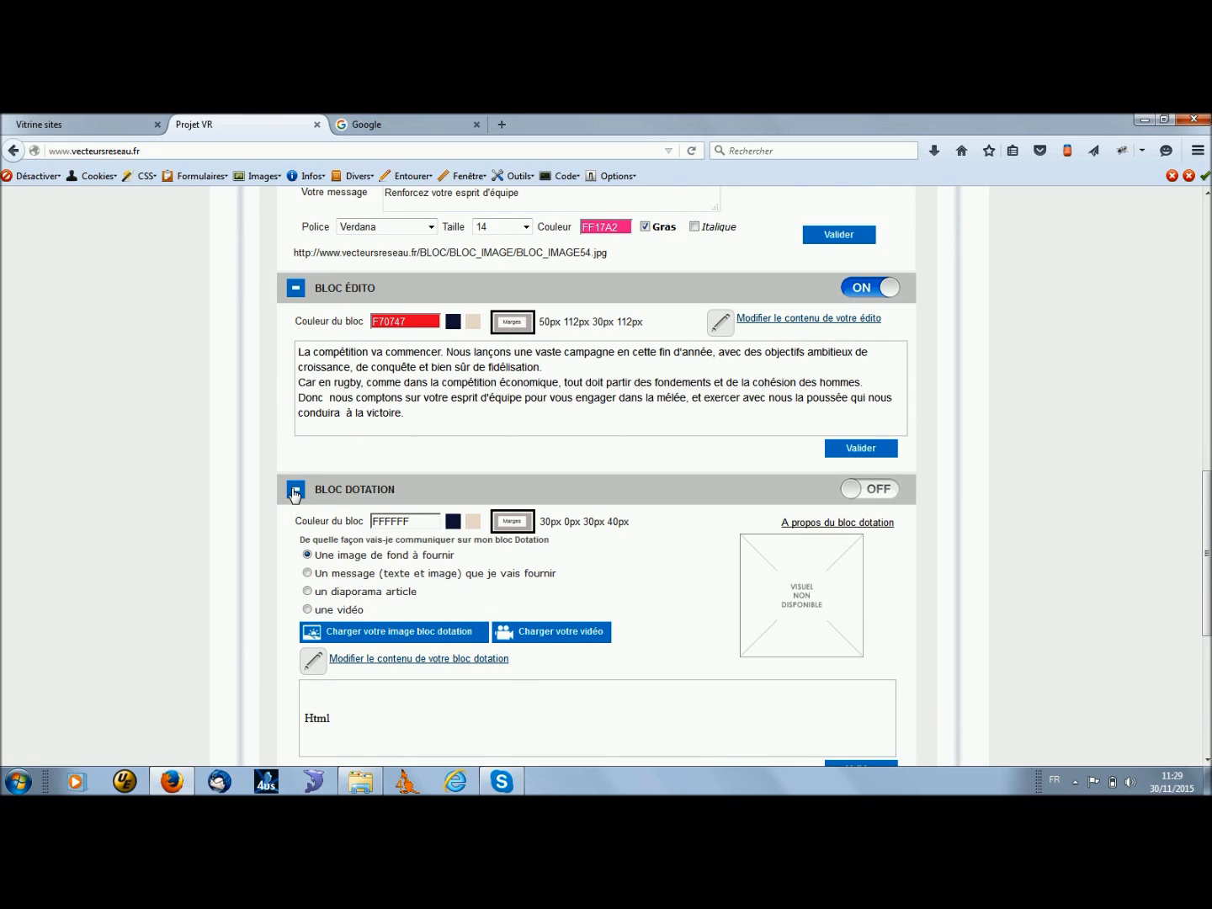
left_click(296, 491)
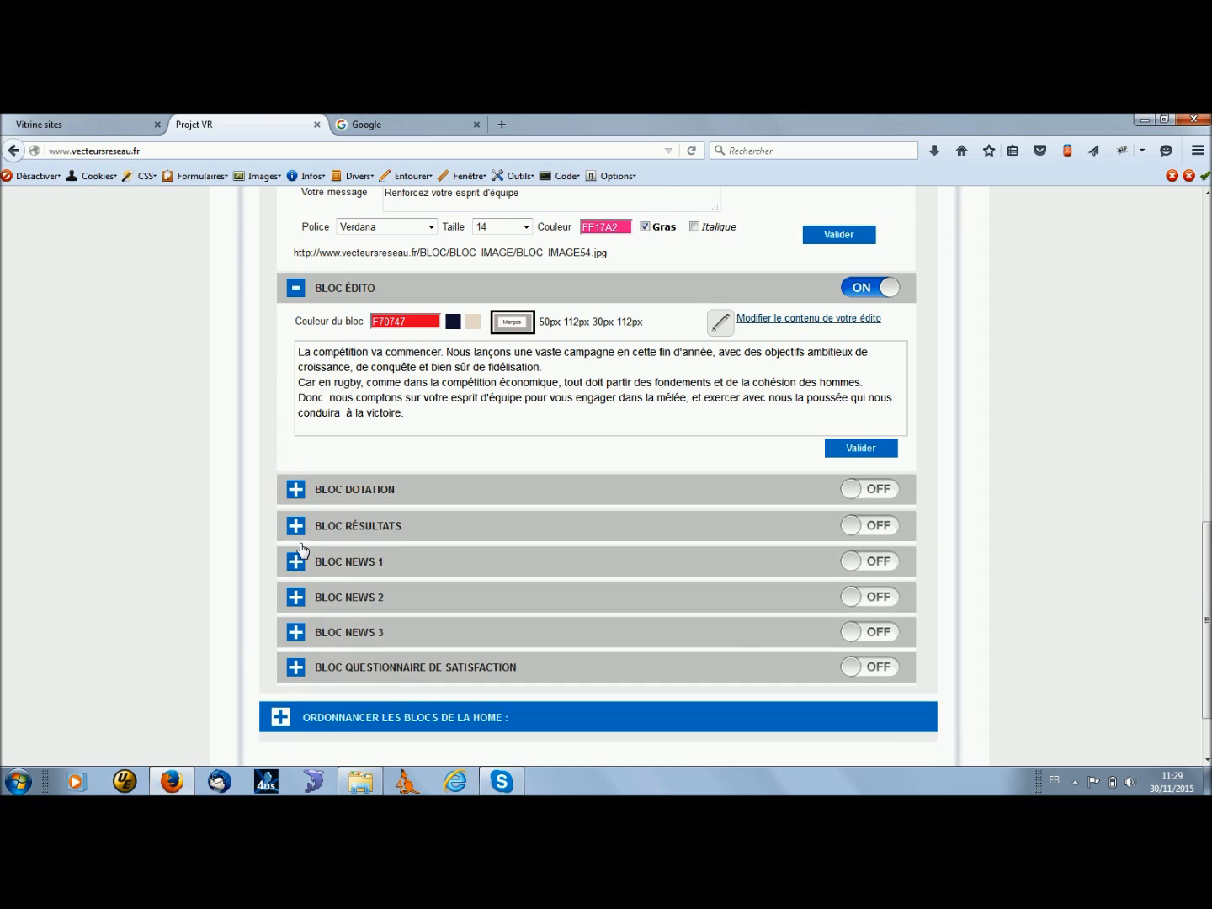
left_click(296, 527)
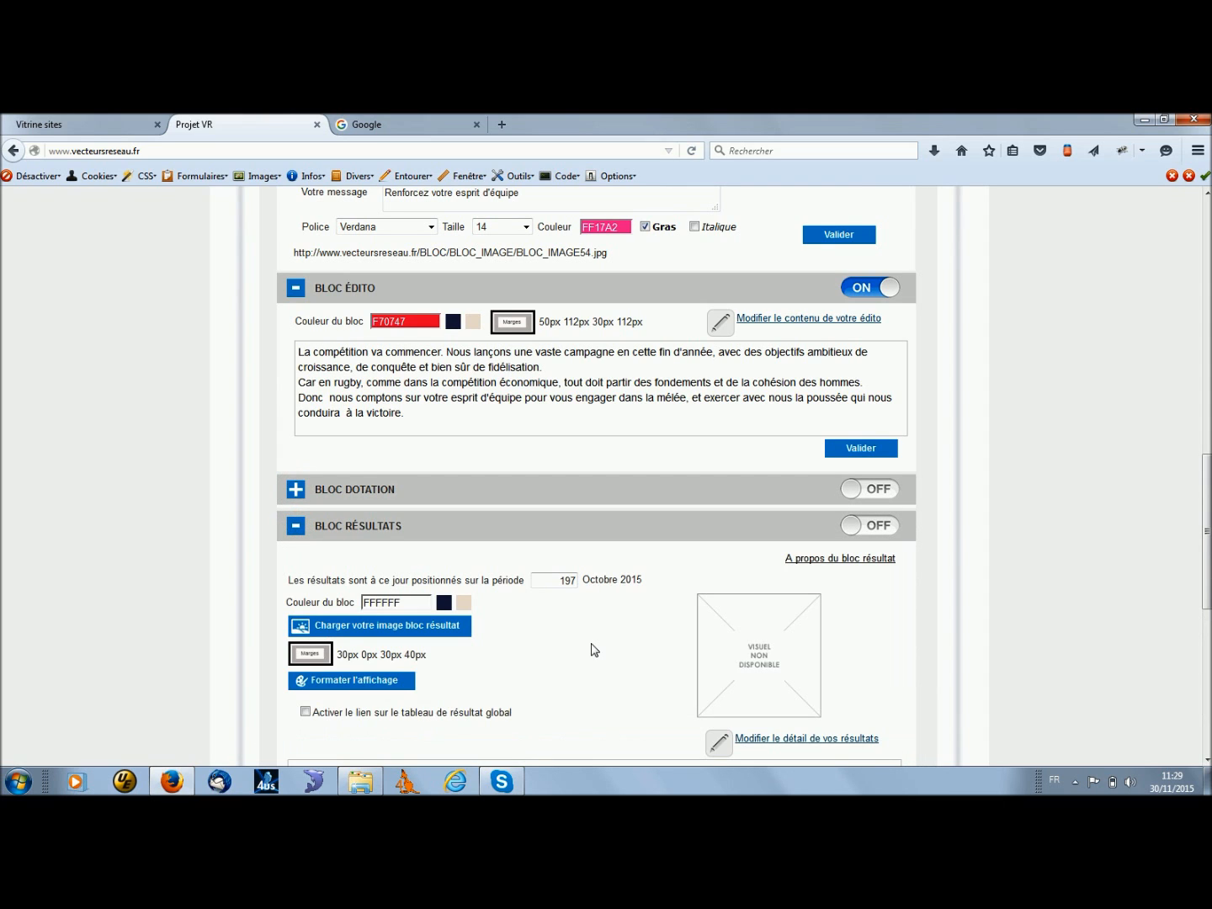
scroll(622, 638, "down", 3)
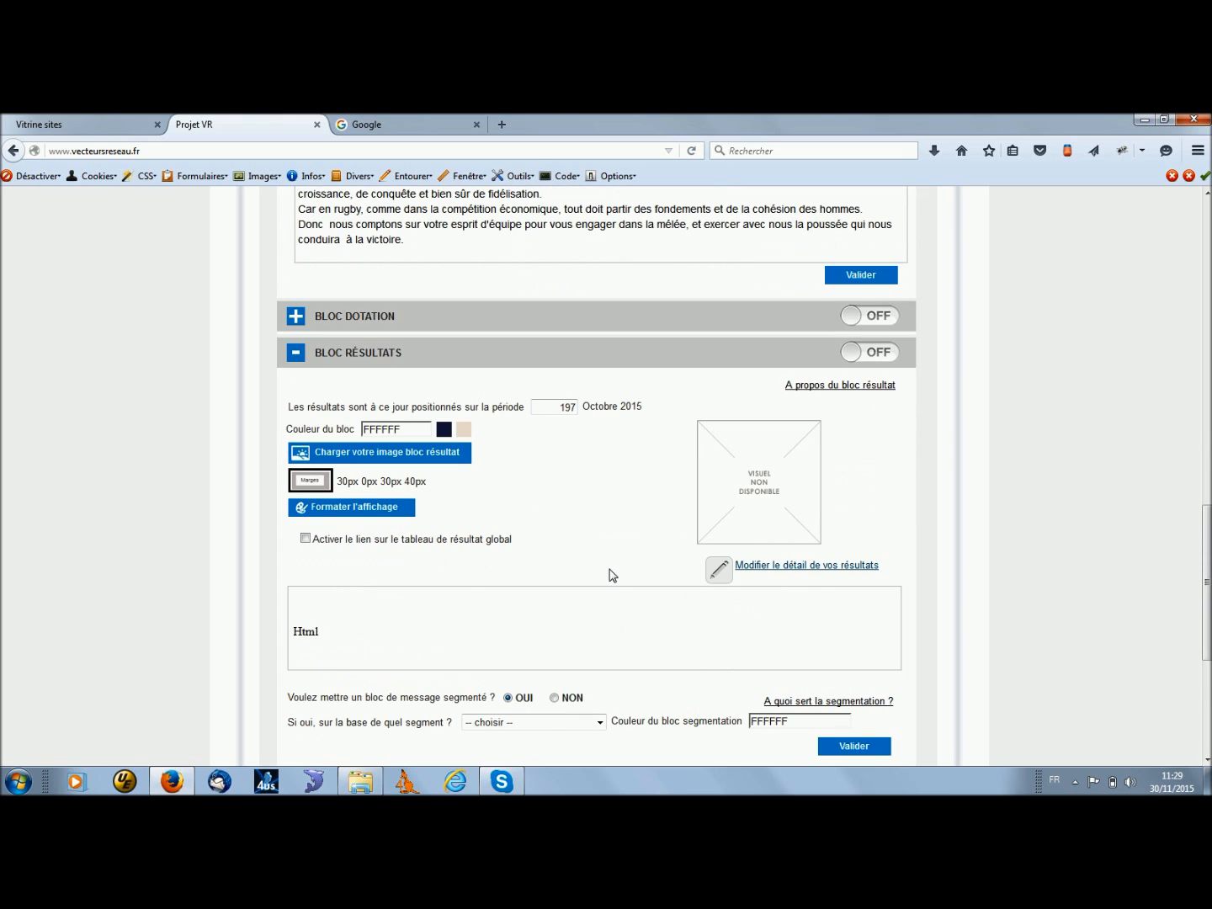
left_click(295, 353)
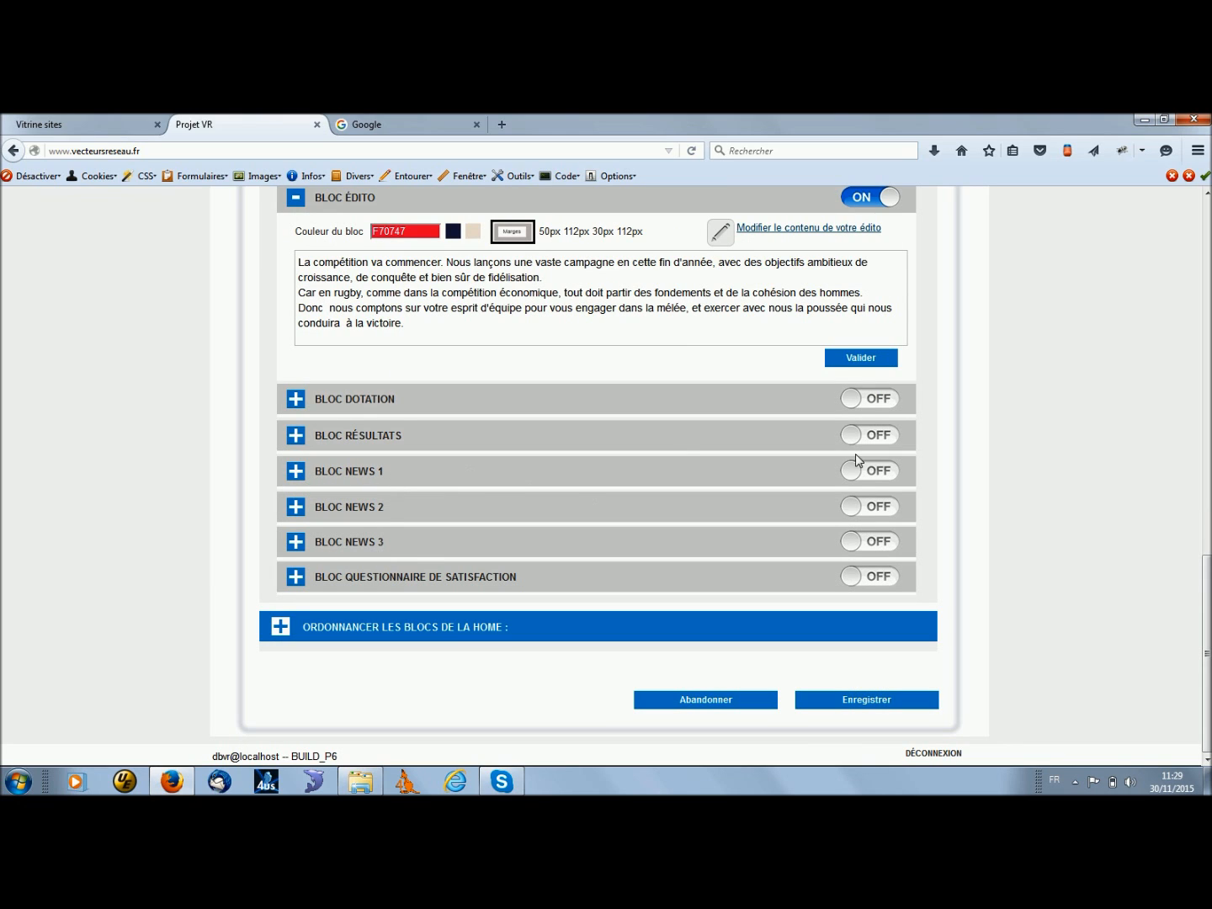
- Activate the News 1, News 2 and Dotation blocks for the challenge home page
left_click(851, 475)
left_click(858, 511)
left_click(855, 401)
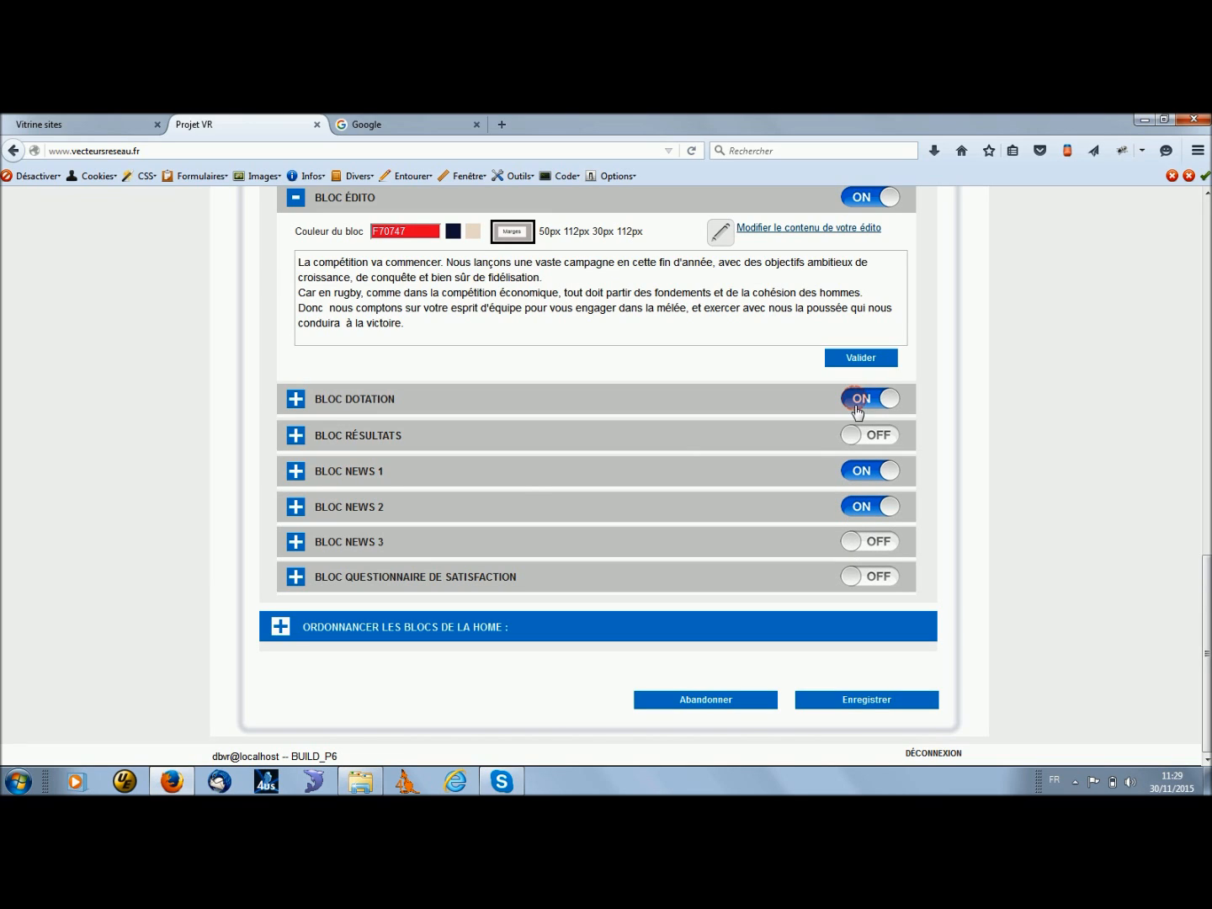
left_click(882, 396)
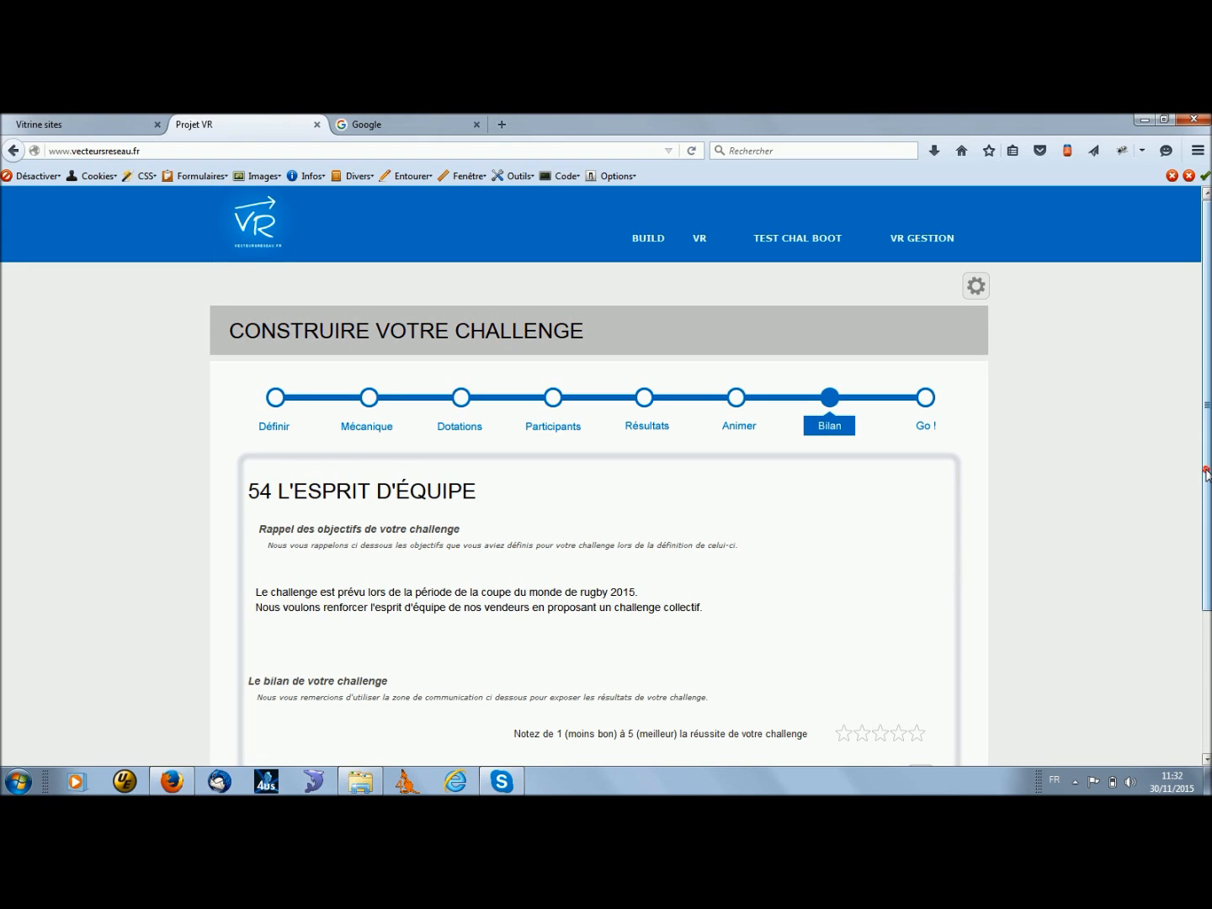
- Save the Bilan text "Les objectifs ont été atteints au delà de nos espérances" and rate the challenge's success four stars
scroll(1197, 560, "down", 2)
scroll(1196, 559, "down", 2)
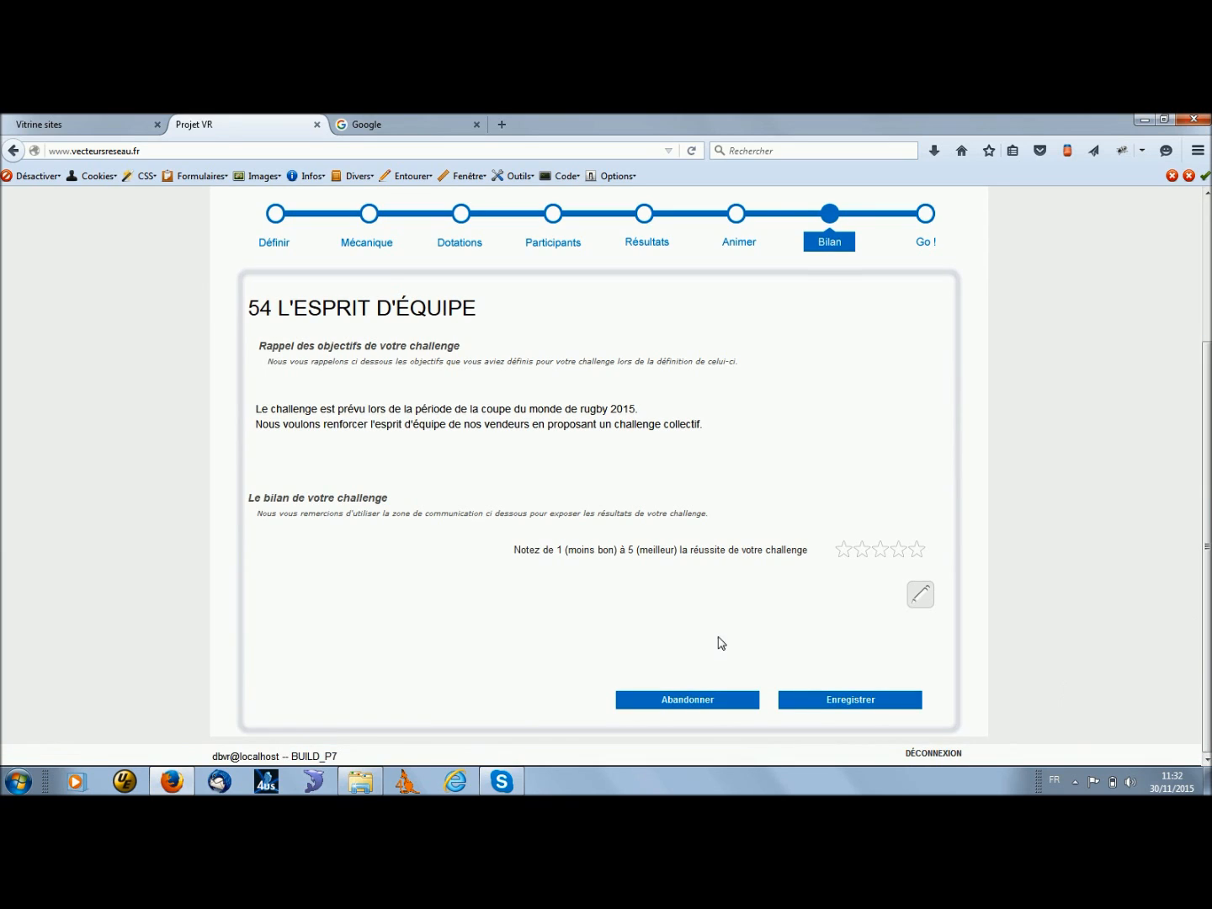
left_click(919, 598)
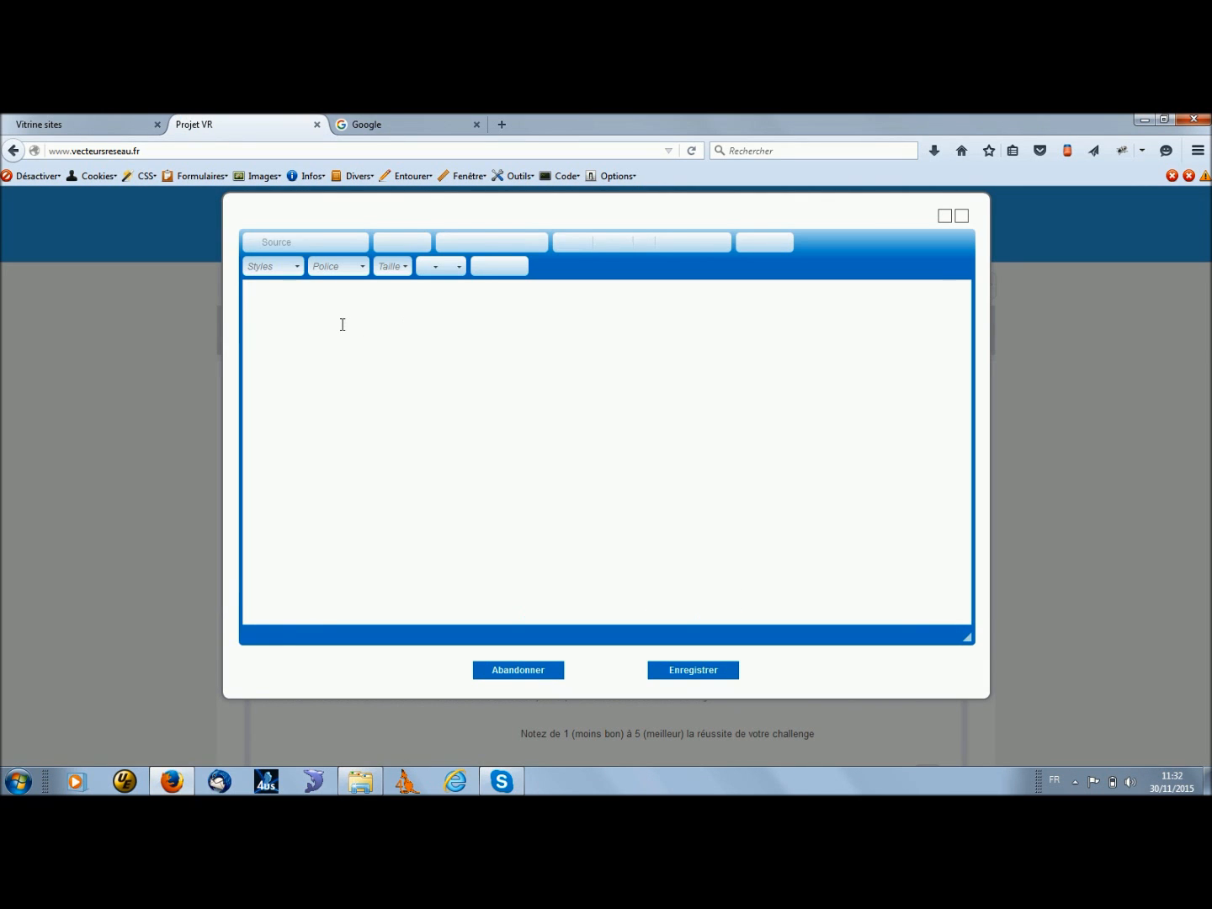
left_click(341, 323)
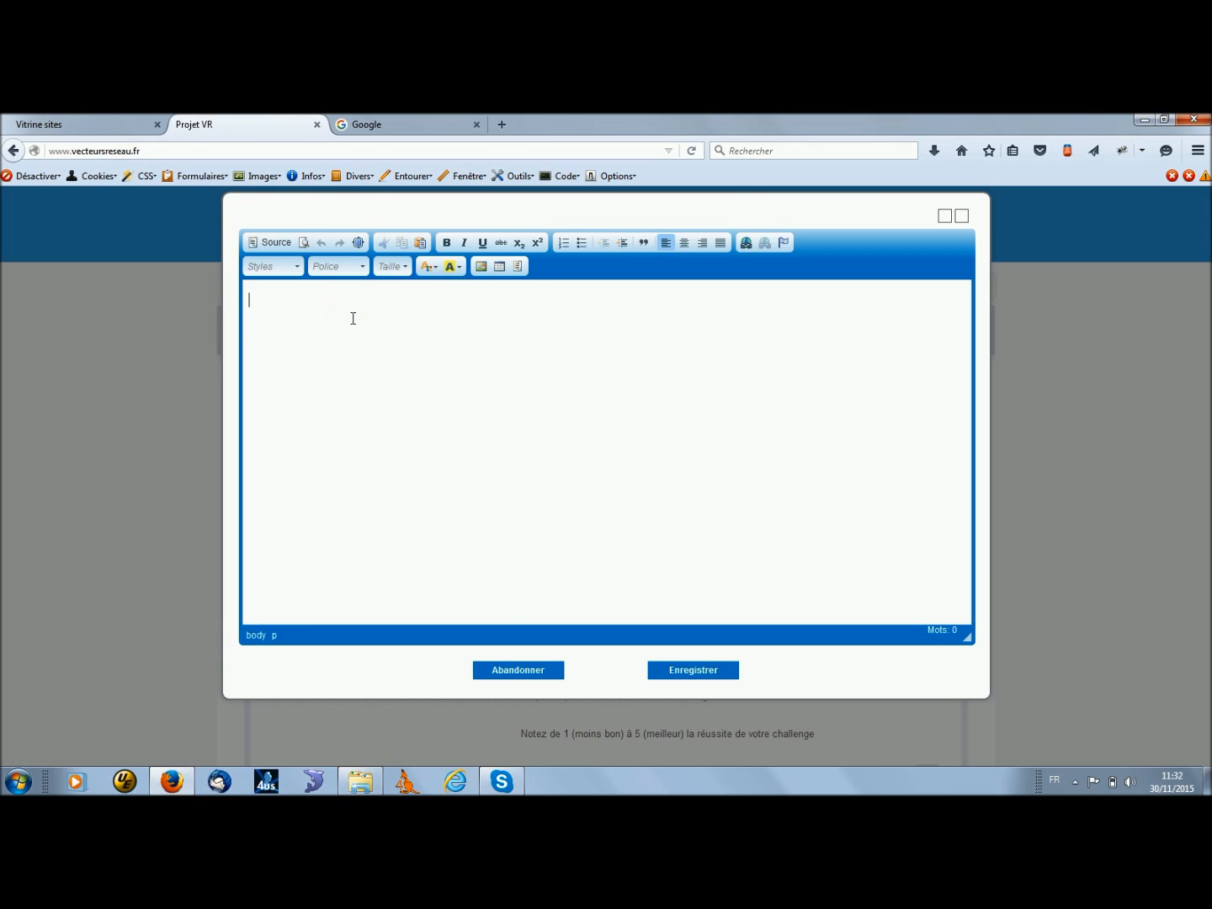
type("Les objectifs ont été atteints au delà de nos e")
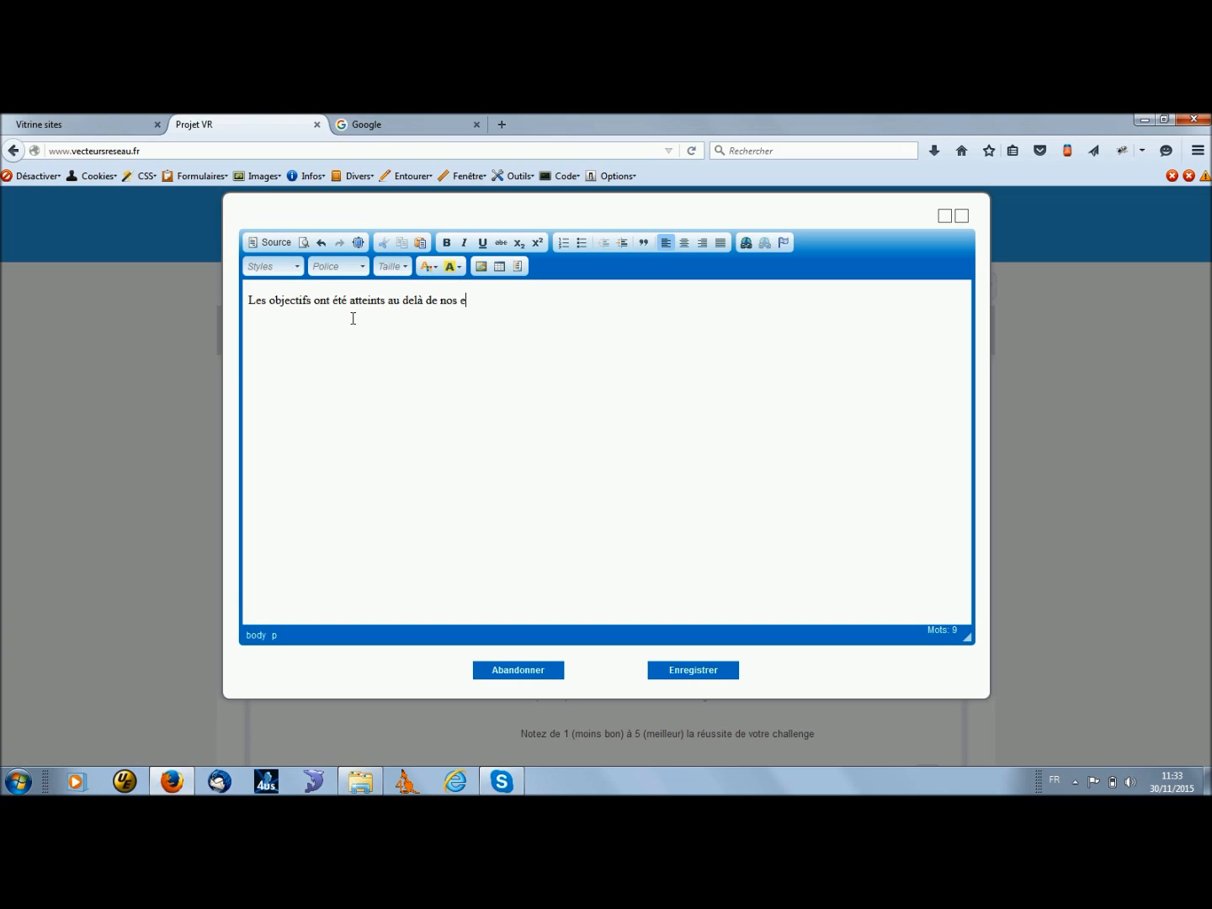
type("spérances")
left_click(696, 672)
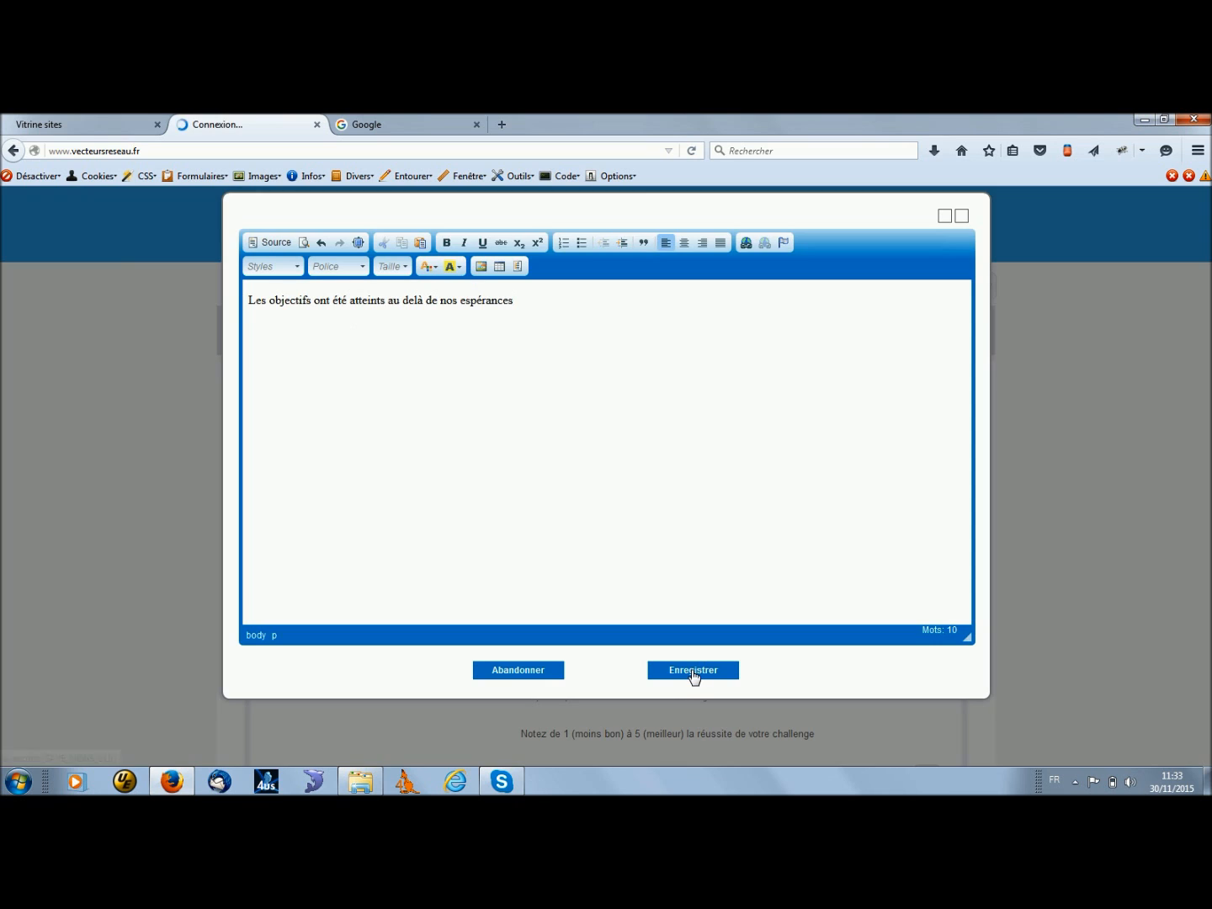
scroll(693, 673, "down", 3)
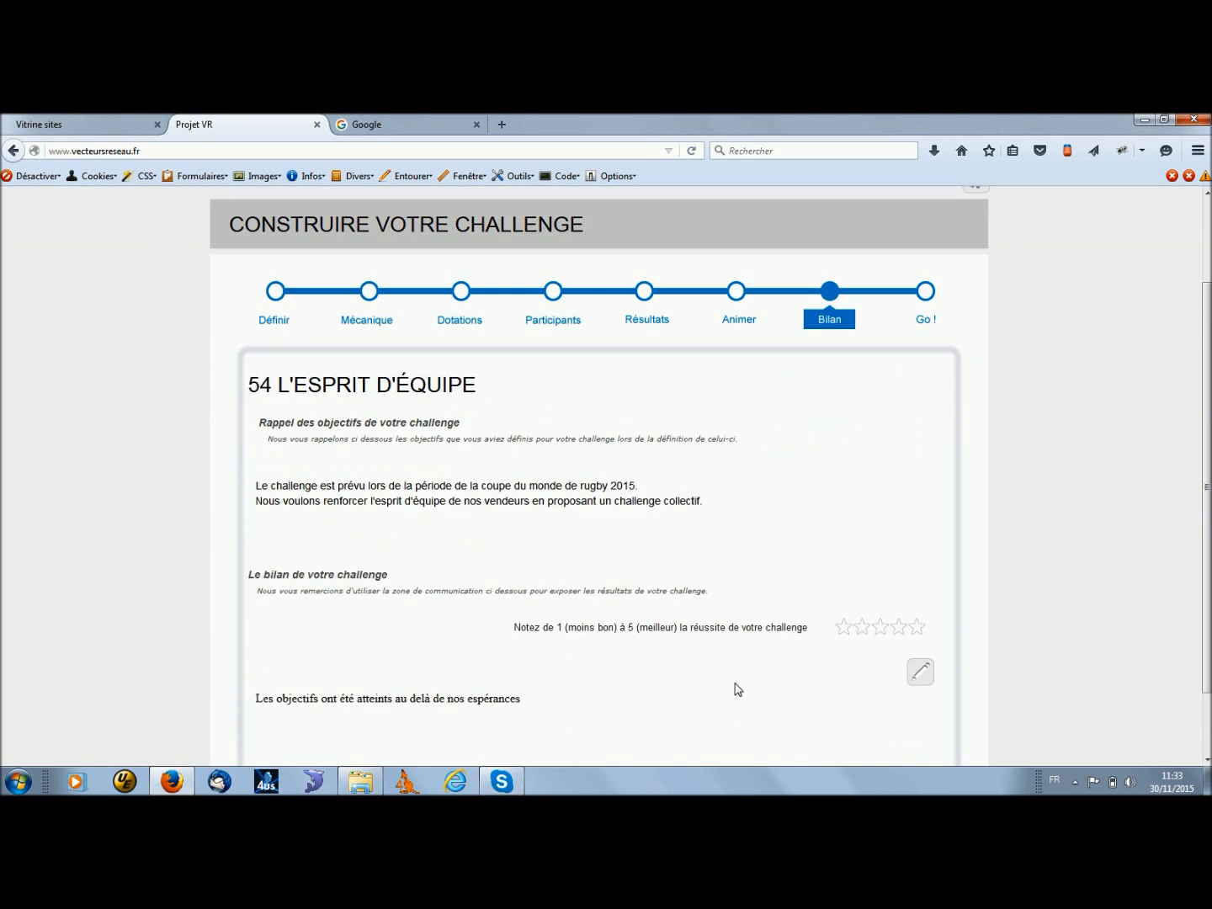
left_click(897, 591)
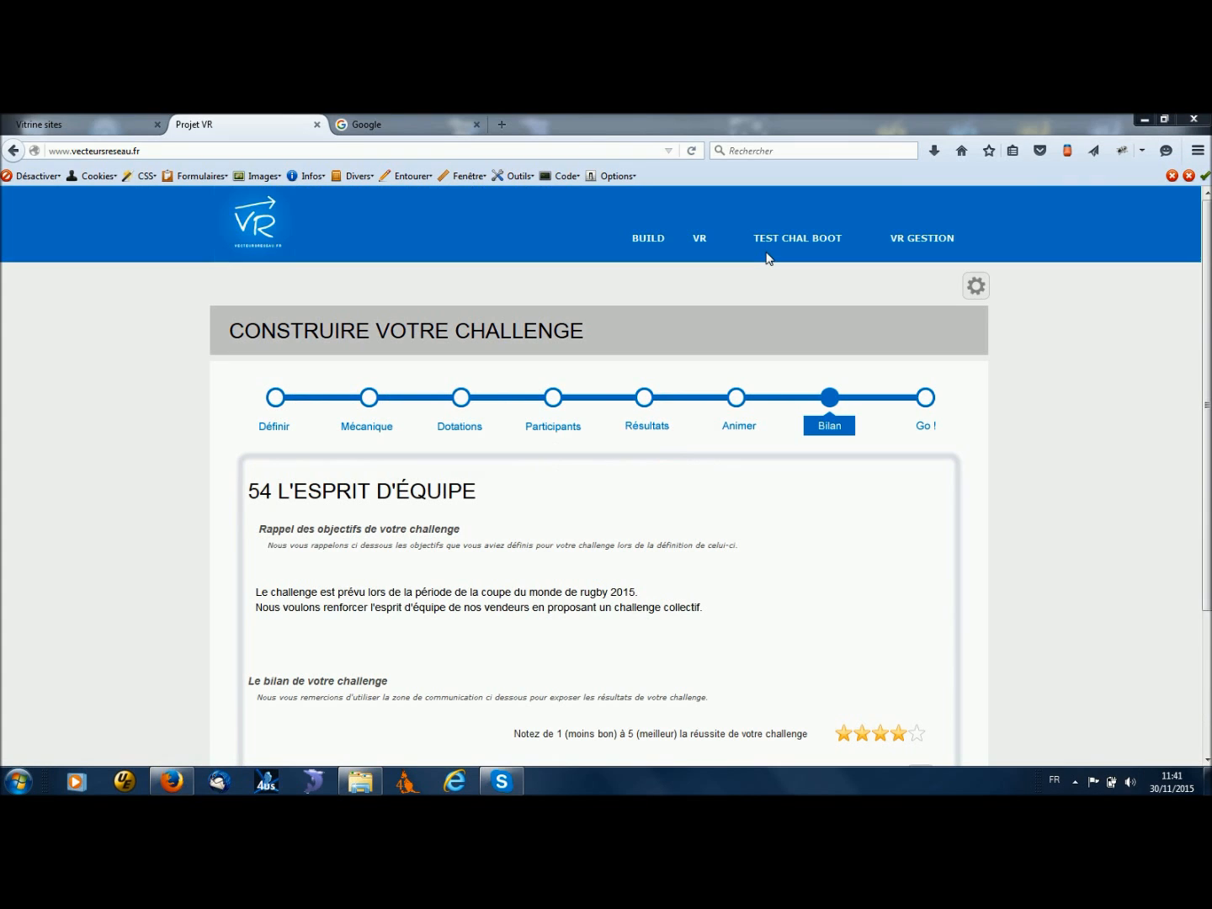
- Launch the challenge site from the Go ! stage and look over its home page
left_click(925, 405)
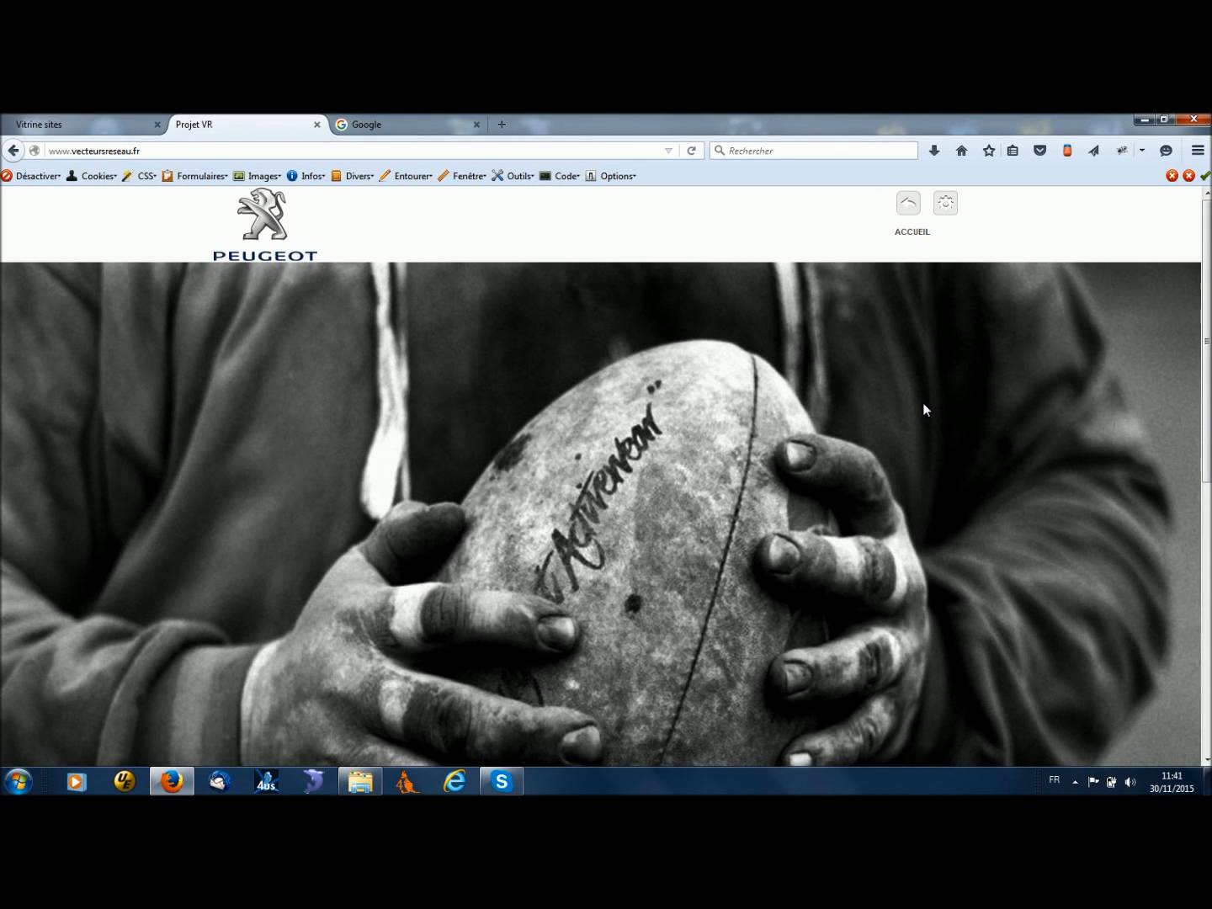
scroll(920, 404, "down", 5)
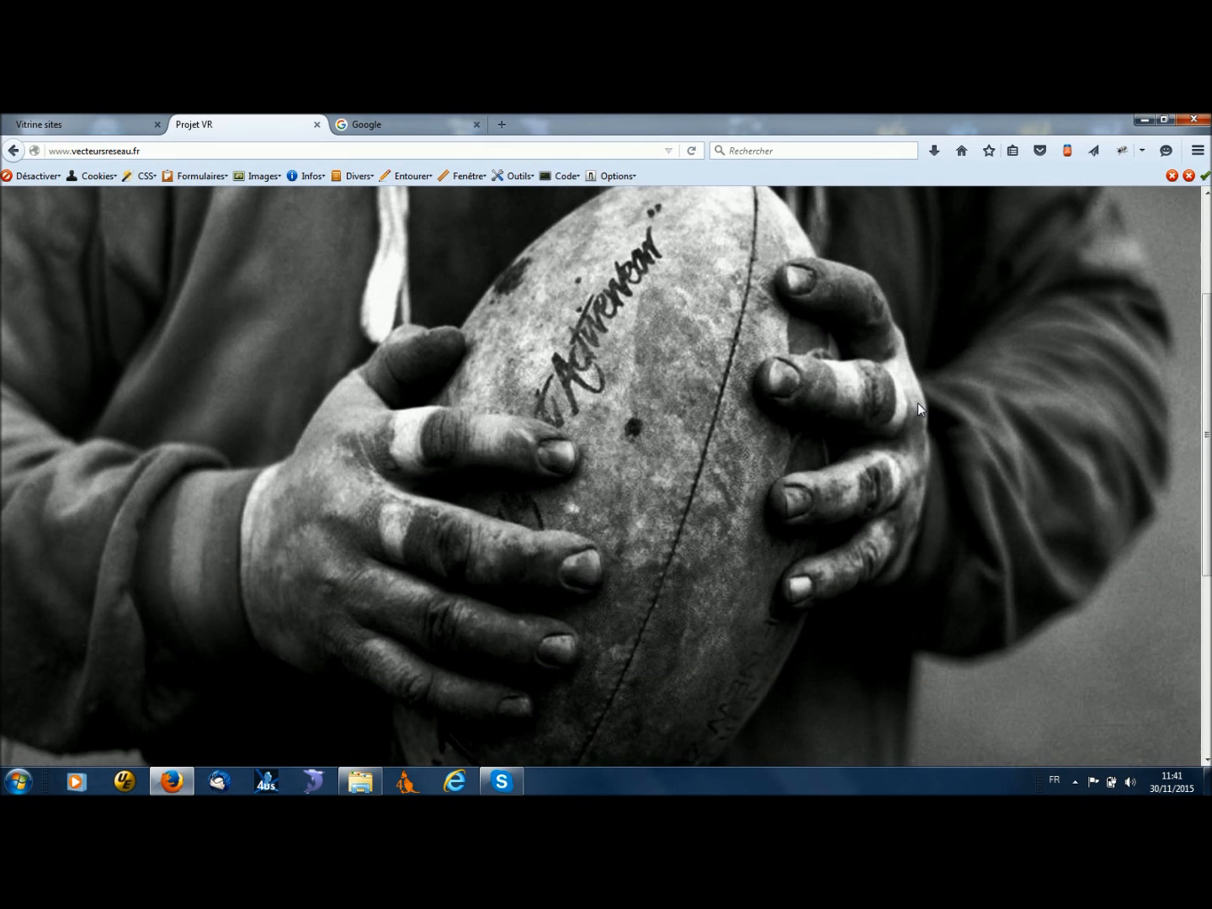
scroll(917, 402, "up", 5)
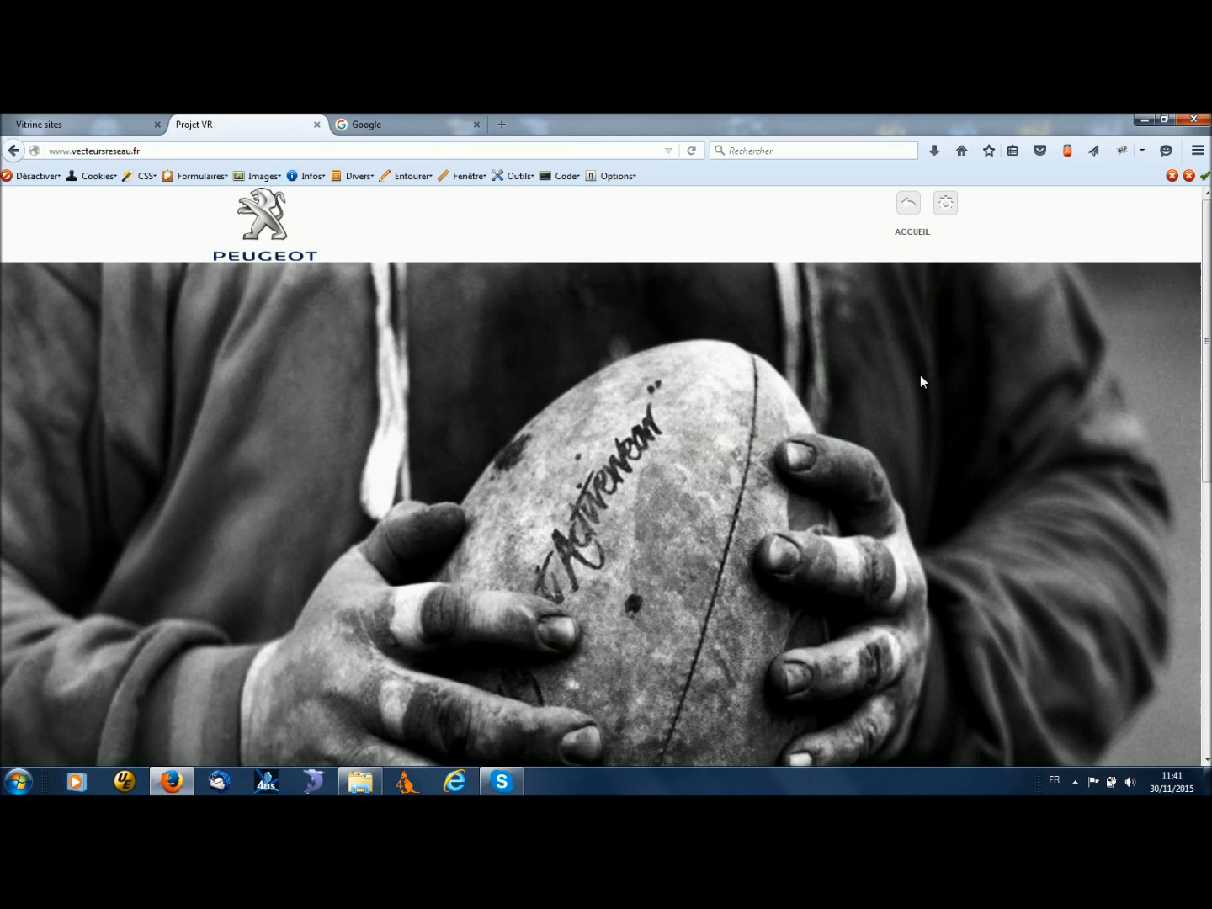